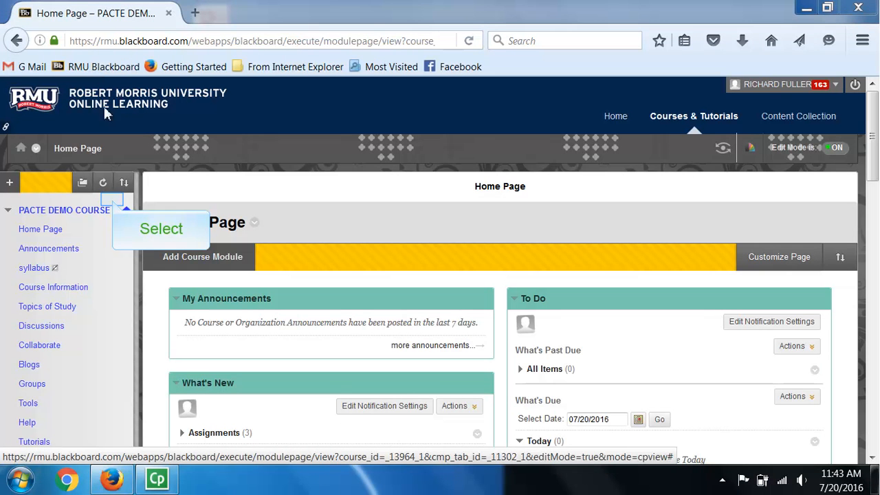
- Look through the whole course menu, from the course links down to the group and course management sections
{"action": "scroll", "coordinate": [112, 220], "scroll_direction": "down", "scroll_amount": 3}
{"action": "scroll", "coordinate": [112, 220], "scroll_direction": "down", "scroll_amount": 7}
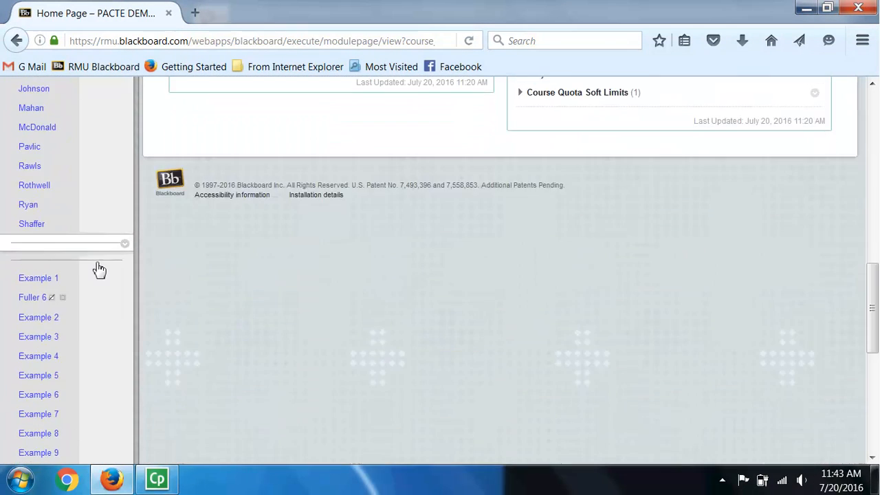
{"action": "scroll", "coordinate": [100, 269], "scroll_direction": "down", "scroll_amount": 5}
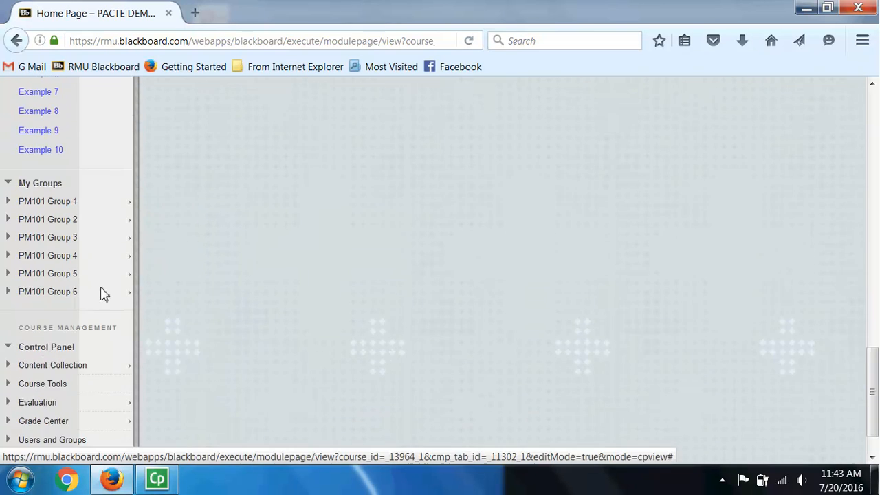
{"action": "scroll", "coordinate": [102, 289], "scroll_direction": "up", "scroll_amount": 15}
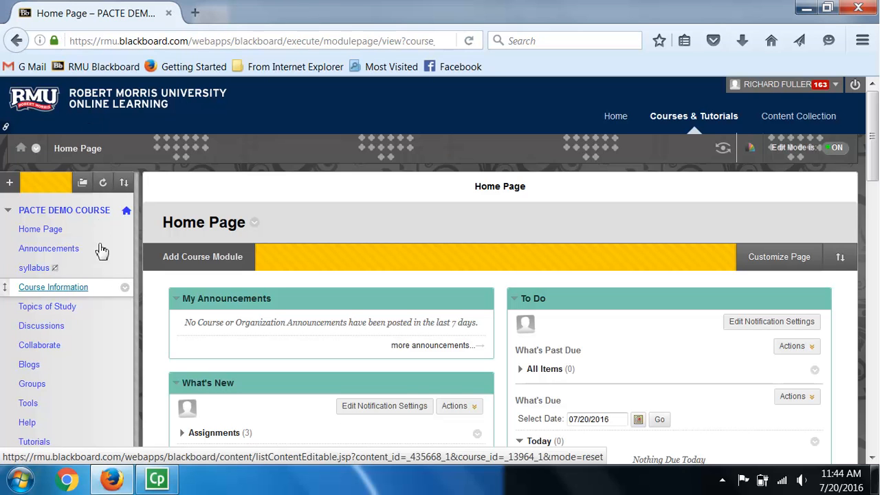
{"action": "scroll", "coordinate": [96, 296], "scroll_direction": "down", "scroll_amount": 10}
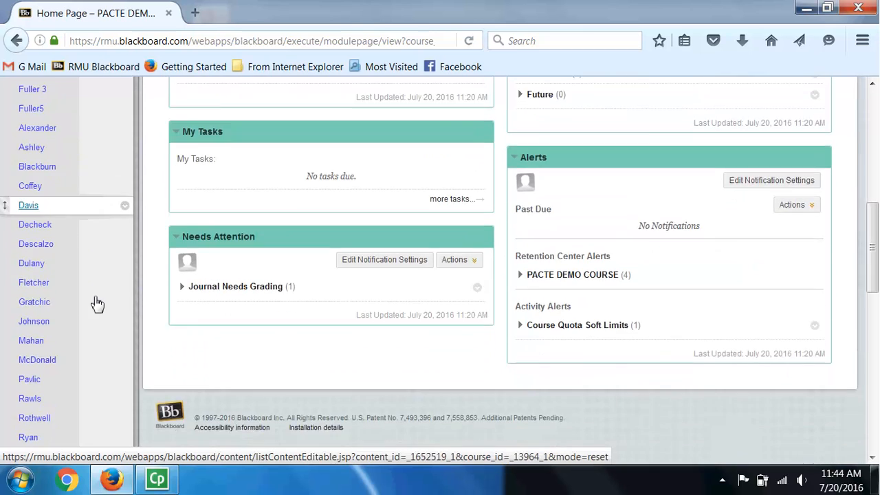
{"action": "scroll", "coordinate": [94, 300], "scroll_direction": "up", "scroll_amount": 10}
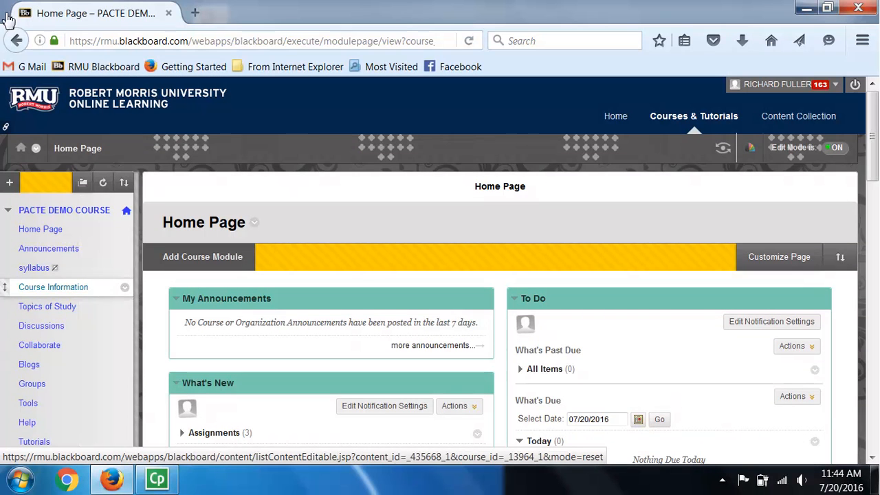
- Add a content area to the course menu, named with the instructor's surname followed by 1 and available to users
{"action": "left_click", "coordinate": [11, 184]}
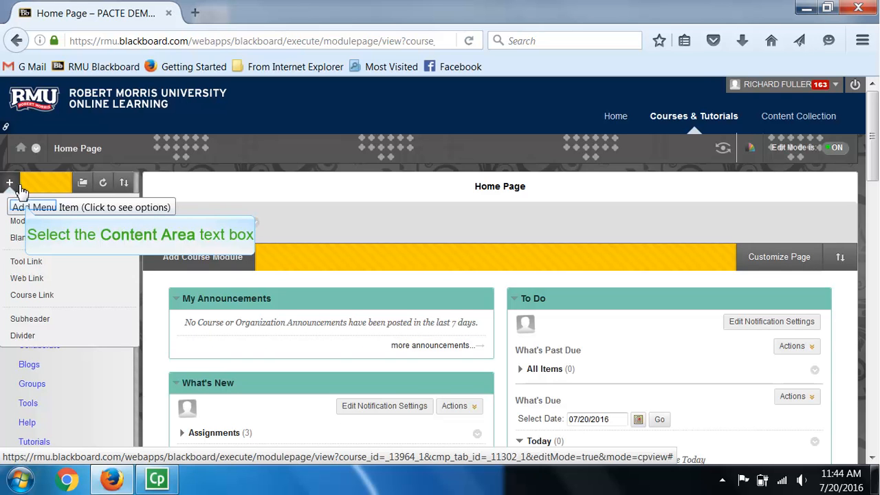
{"action": "left_click", "coordinate": [27, 211]}
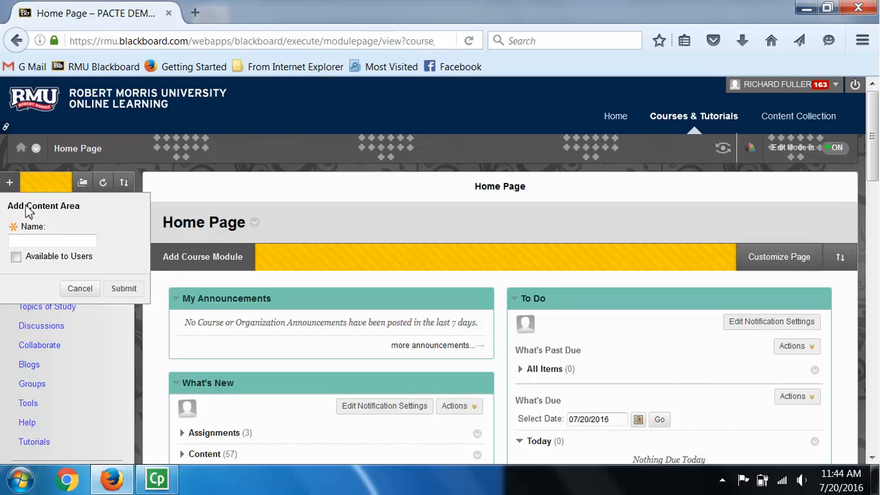
{"action": "type", "text": "Full"}
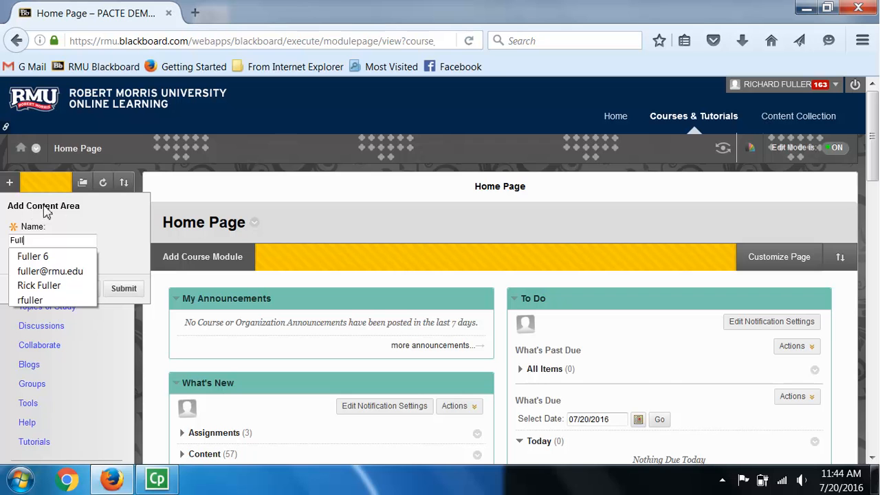
{"action": "type", "text": "er1"}
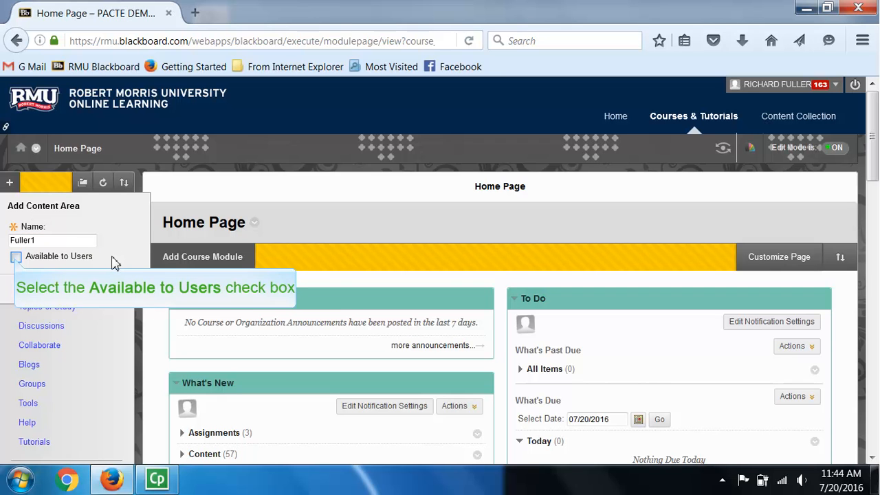
{"action": "left_click", "coordinate": [15, 258]}
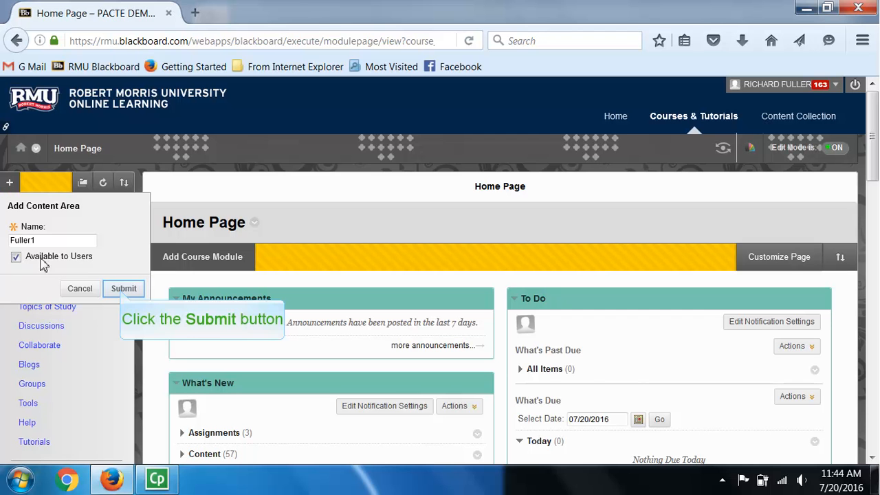
{"action": "left_click", "coordinate": [123, 288]}
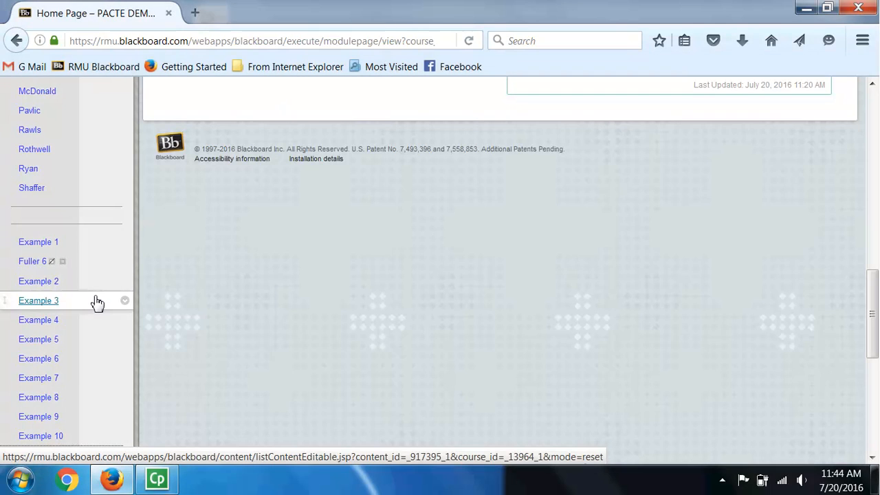
- Move the new content area up the course menu to the first place below the divider after Tutorials, and open it
{"action": "scroll", "coordinate": [96, 300], "scroll_direction": "down", "scroll_amount": 5}
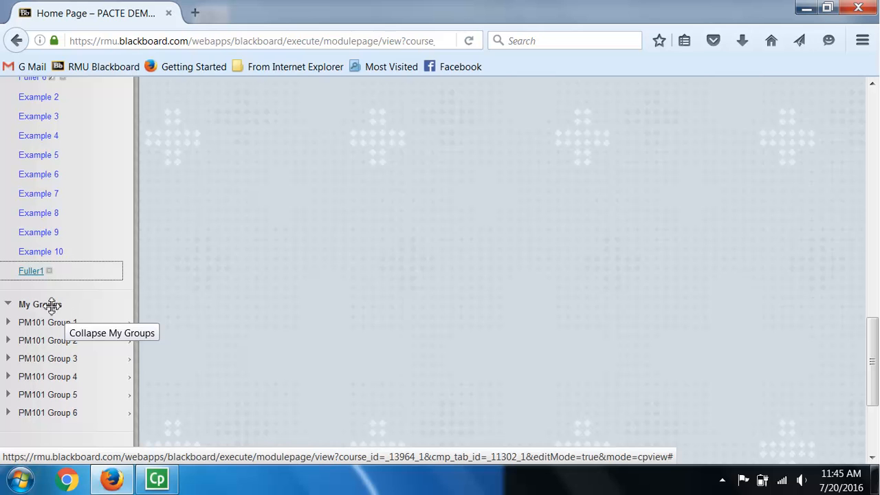
{"action": "left_click_drag", "start_coordinate": [7, 270], "coordinate": [24, 79]}
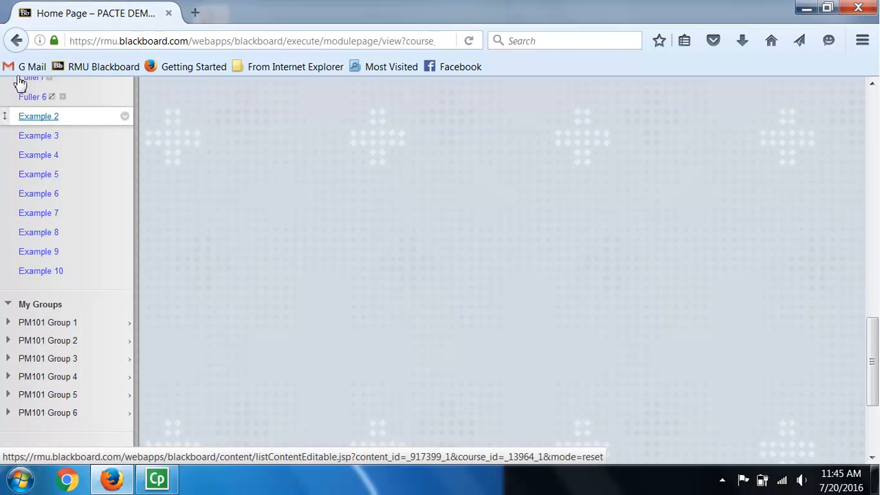
{"action": "scroll", "coordinate": [16, 117], "scroll_direction": "up", "scroll_amount": 3}
{"action": "scroll", "coordinate": [17, 115], "scroll_direction": "up", "scroll_amount": 3}
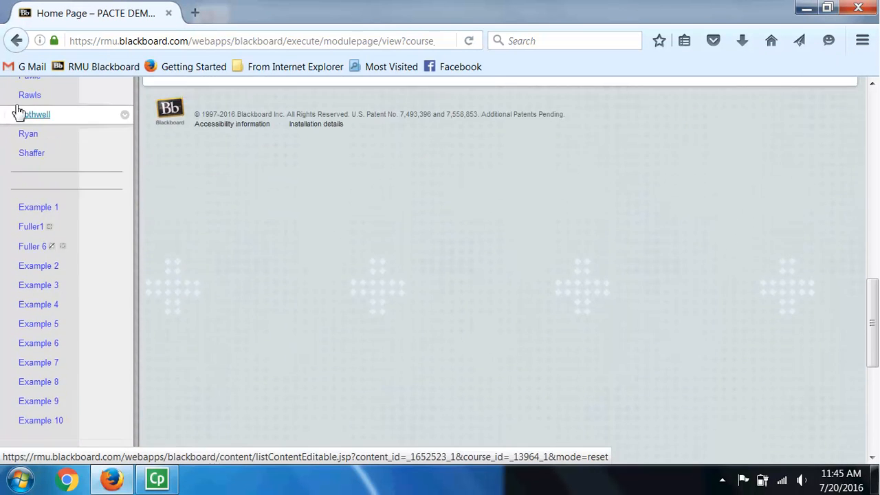
{"action": "left_click_drag", "start_coordinate": [16, 310], "coordinate": [24, 79]}
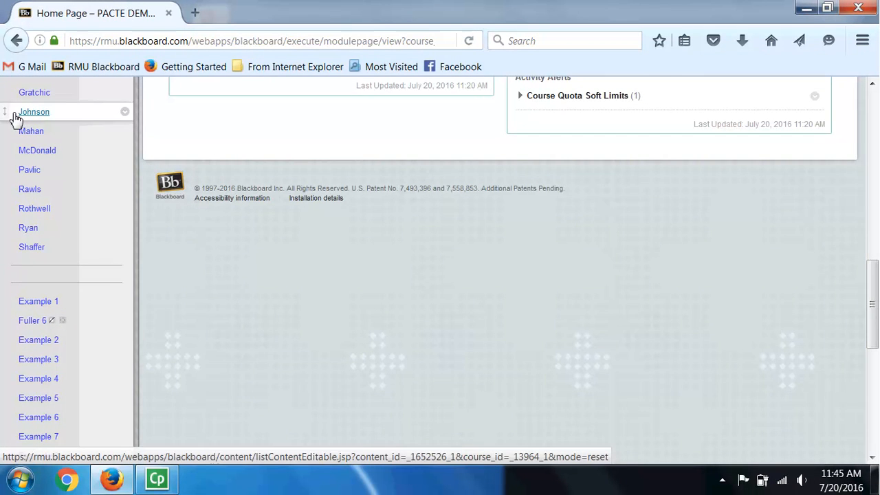
{"action": "scroll", "coordinate": [14, 115], "scroll_direction": "up", "scroll_amount": 3}
{"action": "scroll", "coordinate": [16, 120], "scroll_direction": "up", "scroll_amount": 4}
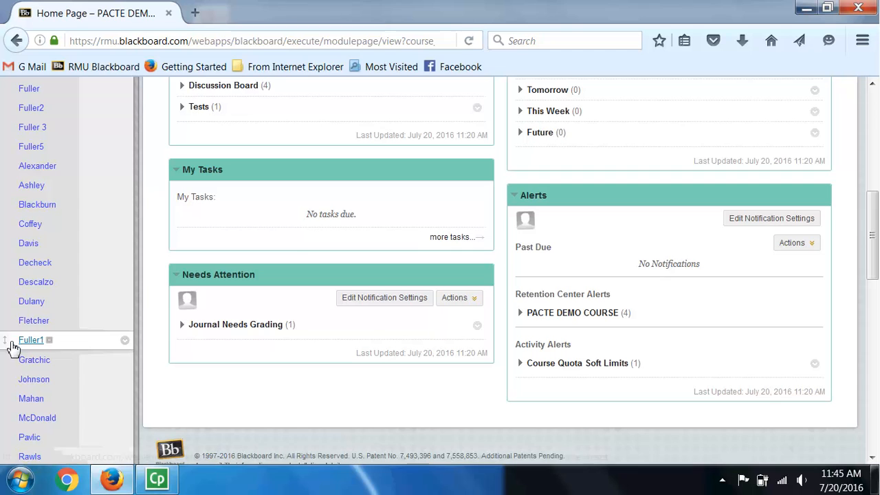
{"action": "left_click_drag", "start_coordinate": [8, 325], "coordinate": [23, 92]}
{"action": "scroll", "coordinate": [24, 110], "scroll_direction": "up", "scroll_amount": 5}
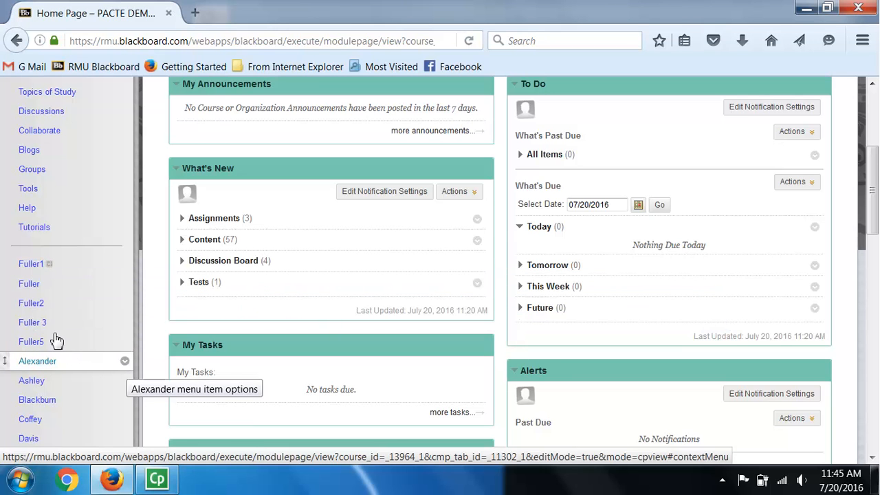
{"action": "left_click", "coordinate": [30, 264]}
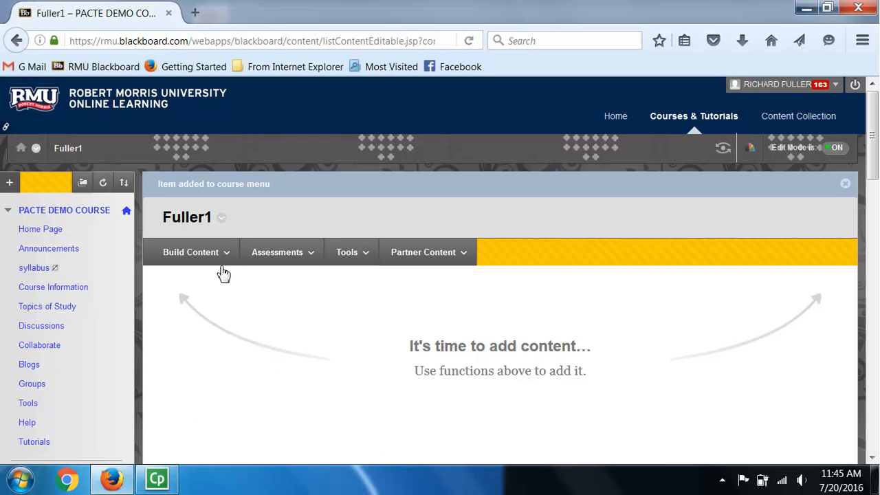
- Review the options for building content, assessments, tools and partner content in the empty content area
{"action": "left_click", "coordinate": [223, 266]}
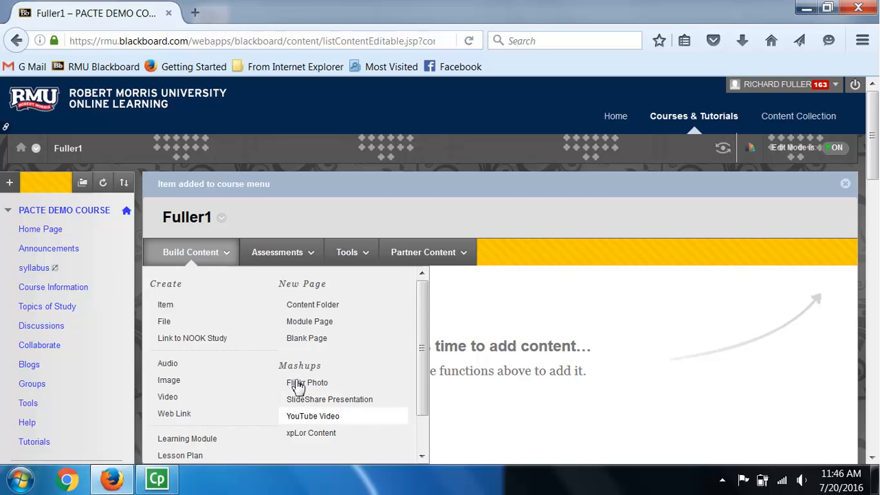
{"action": "left_click", "coordinate": [283, 257]}
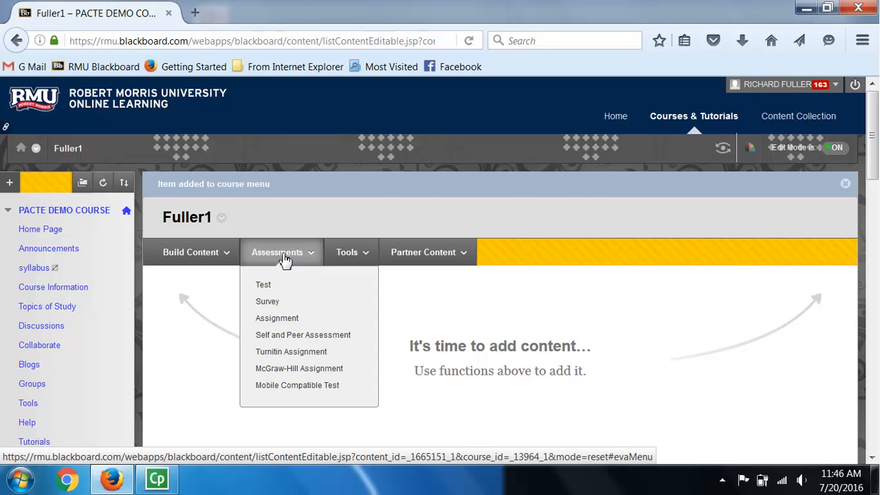
{"action": "left_click", "coordinate": [349, 253]}
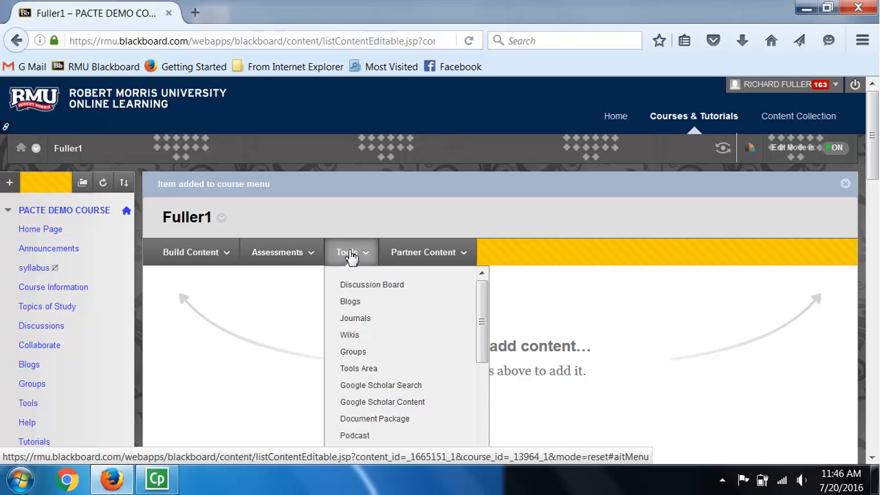
{"action": "left_click", "coordinate": [407, 254]}
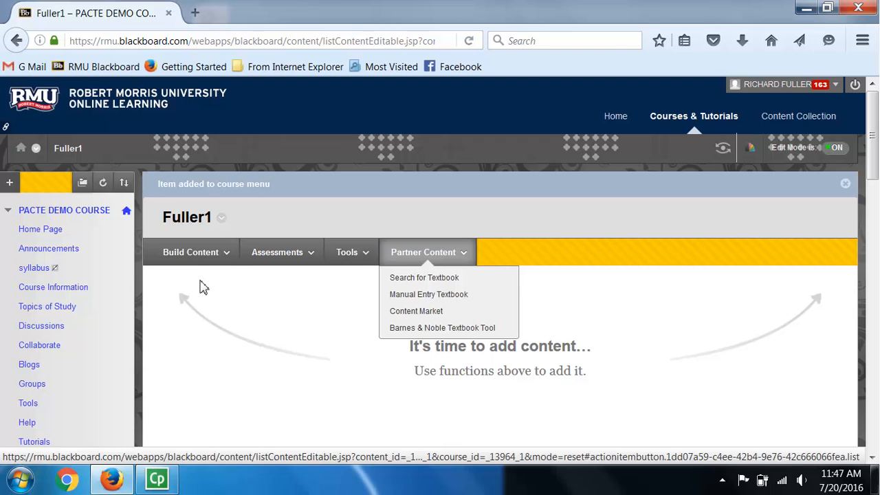
- Start a new content item in the content area and name it "Weekly Focus"
{"action": "left_click", "coordinate": [197, 255]}
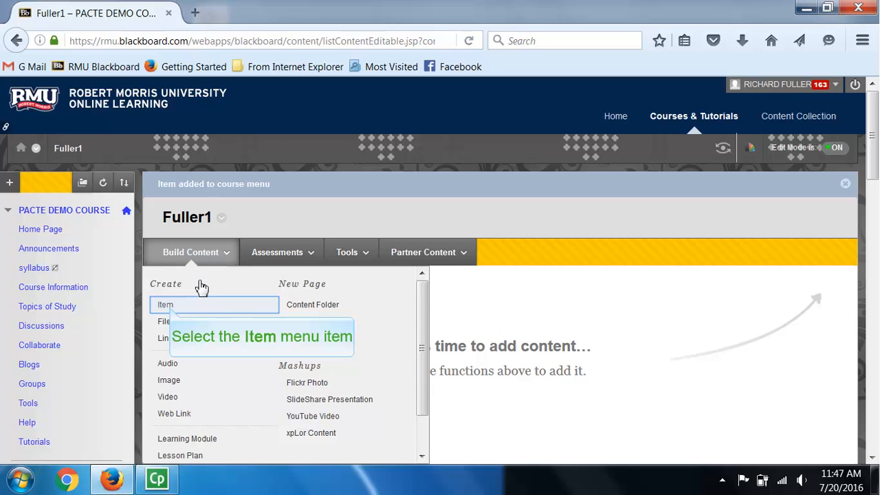
{"action": "left_click", "coordinate": [167, 305]}
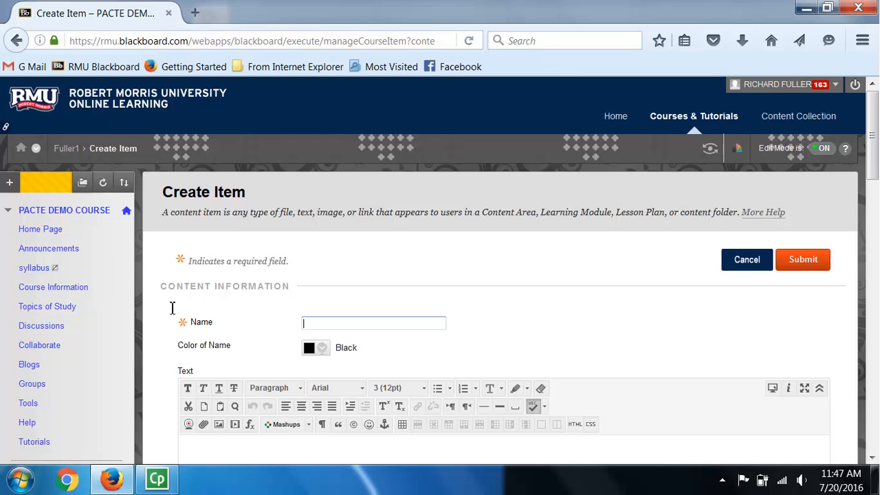
{"action": "type", "text": "Wee"}
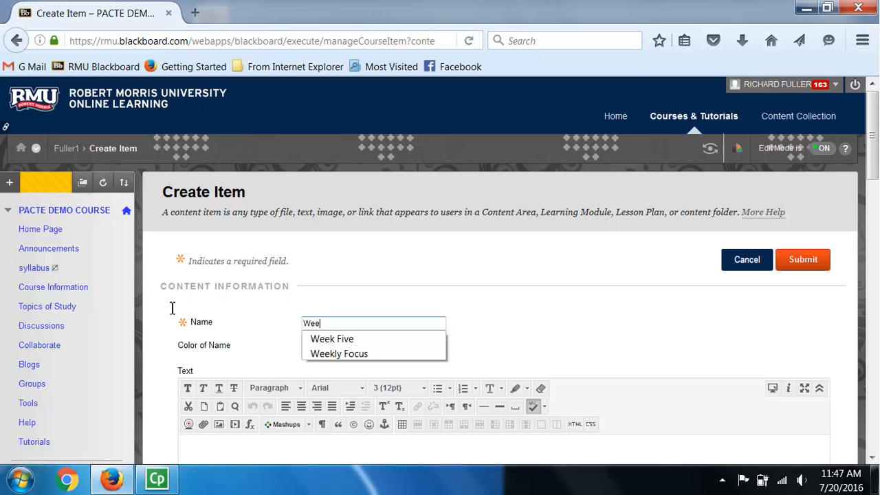
{"action": "type", "text": "kly "}
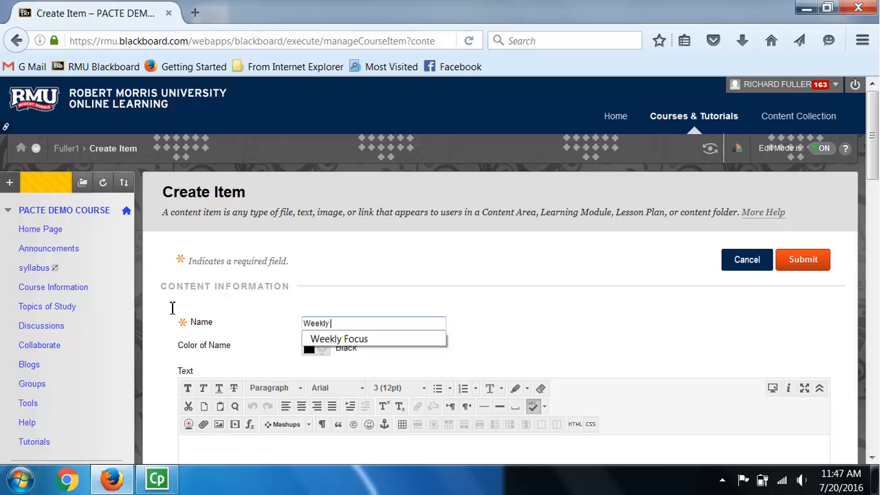
{"action": "type", "text": "Focus"}
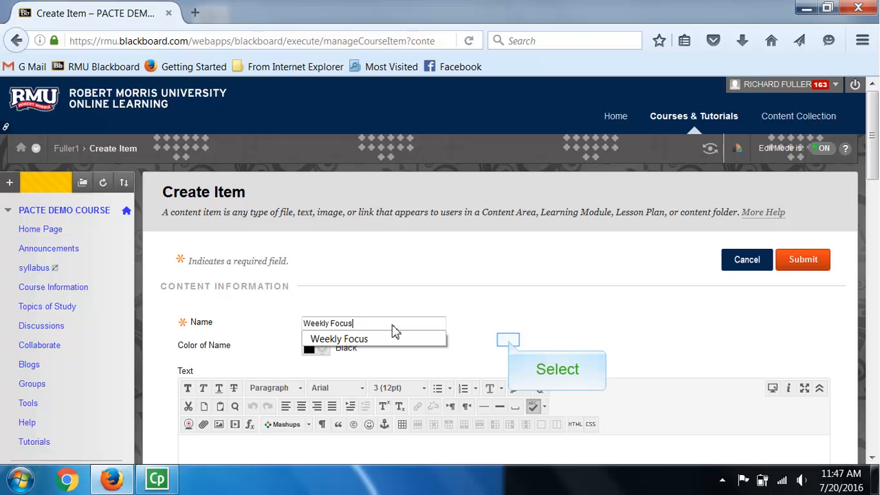
{"action": "left_click", "coordinate": [510, 346]}
- Apply Black (#000000) as the color of the item's name
{"action": "scroll", "coordinate": [509, 348], "scroll_direction": "down", "scroll_amount": 3}
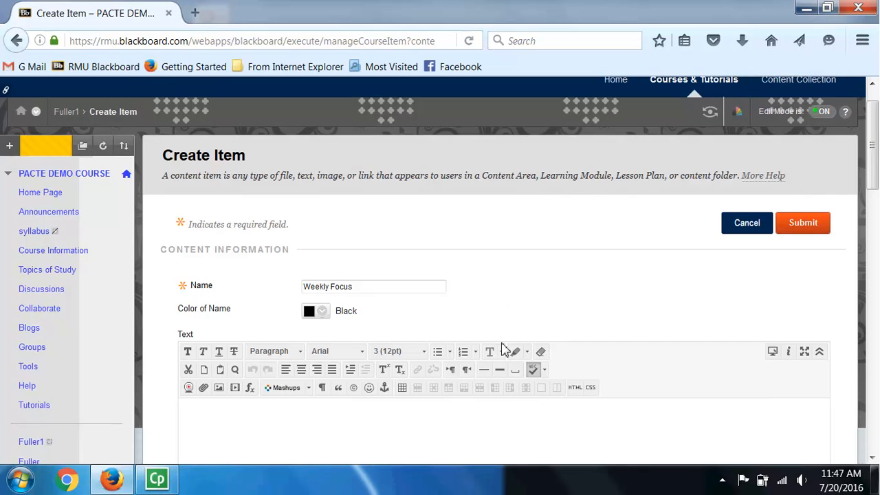
{"action": "left_click", "coordinate": [495, 348]}
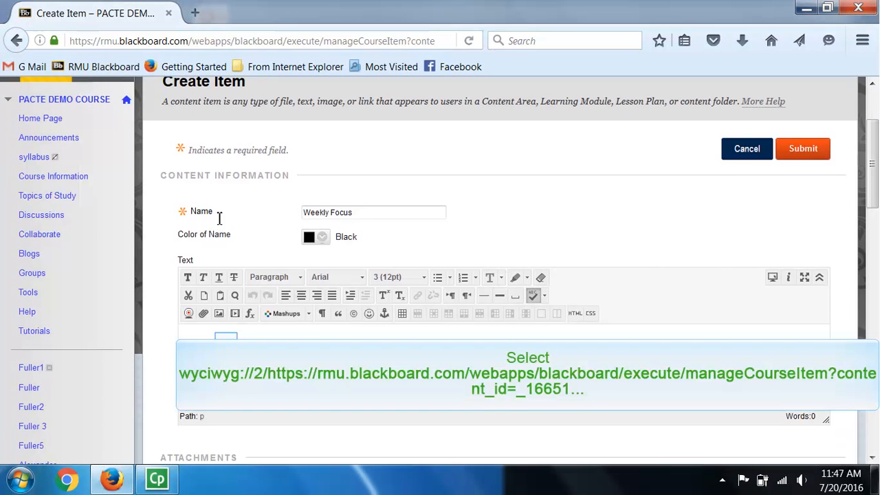
{"action": "left_click", "coordinate": [230, 347]}
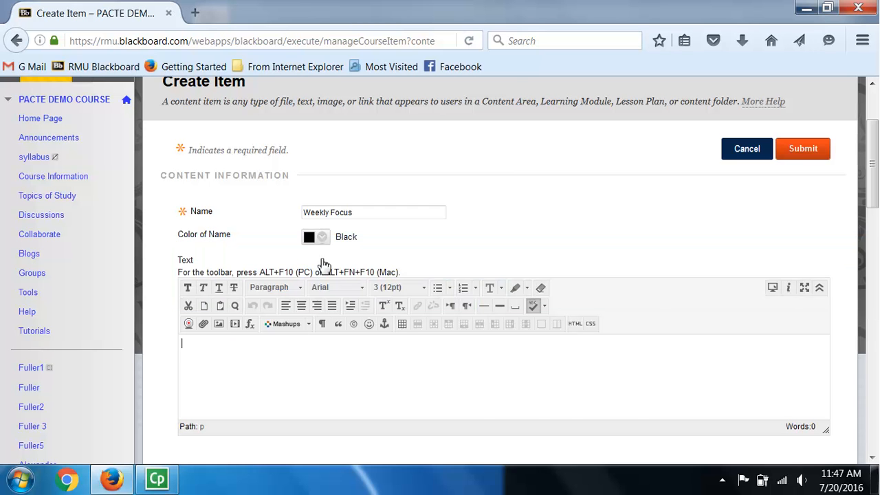
{"action": "left_click", "coordinate": [322, 238]}
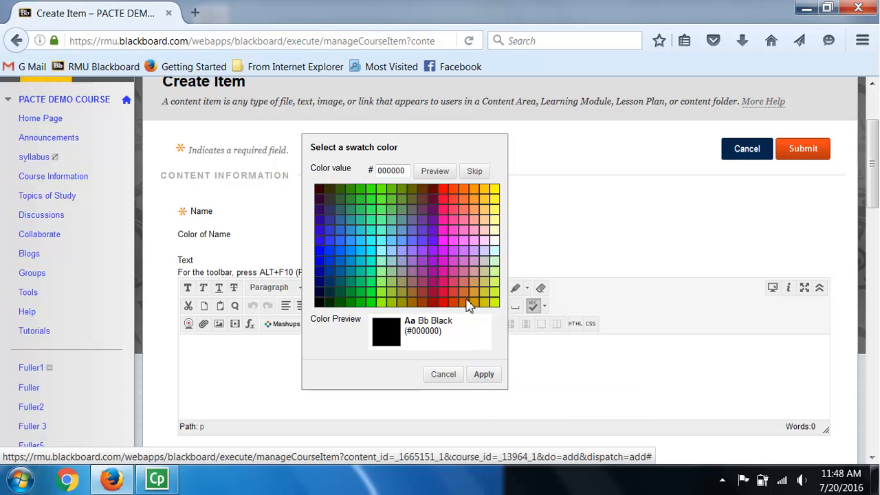
{"action": "left_click", "coordinate": [484, 375]}
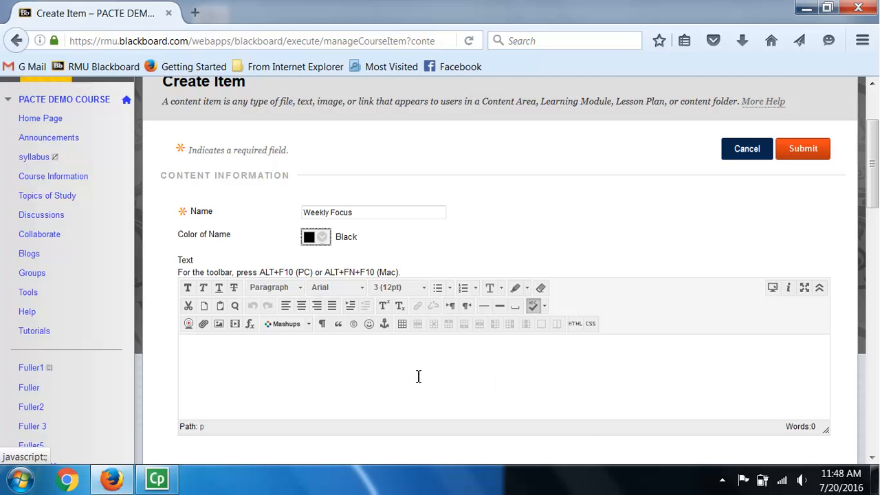
- Enter the item's body text "Welcome to week one. In this lesson we are going to discuss online learning."
{"action": "scroll", "coordinate": [247, 344], "scroll_direction": "down", "scroll_amount": 1}
{"action": "scroll", "coordinate": [246, 339], "scroll_direction": "down", "scroll_amount": 1}
{"action": "left_click", "coordinate": [246, 330]}
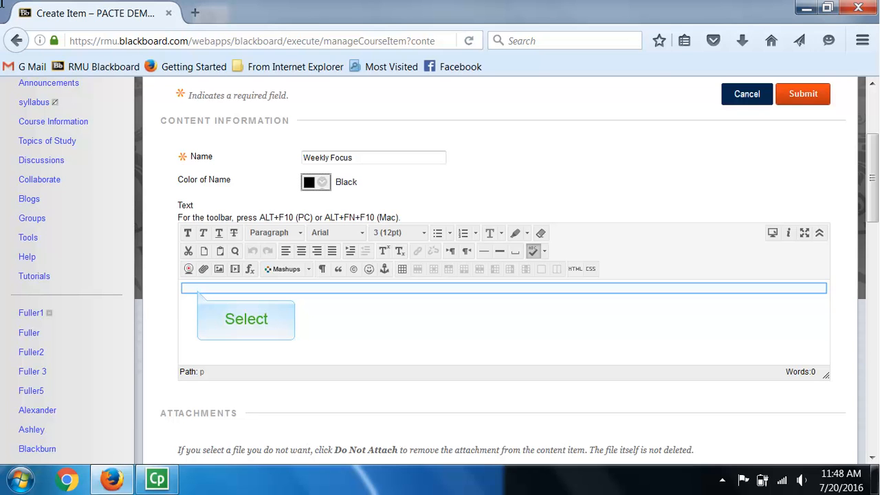
{"action": "left_click", "coordinate": [200, 291]}
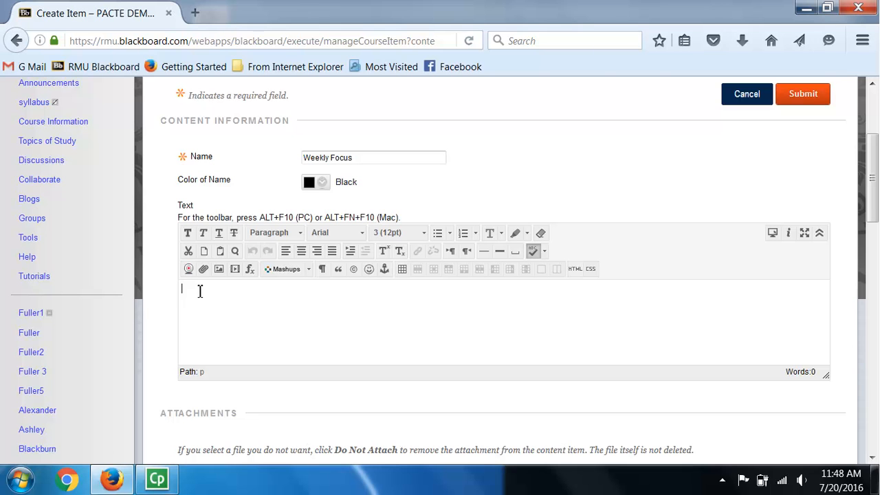
{"action": "type", "text": "Welcome to week one. In this lesson we are going to discuss online learning."}
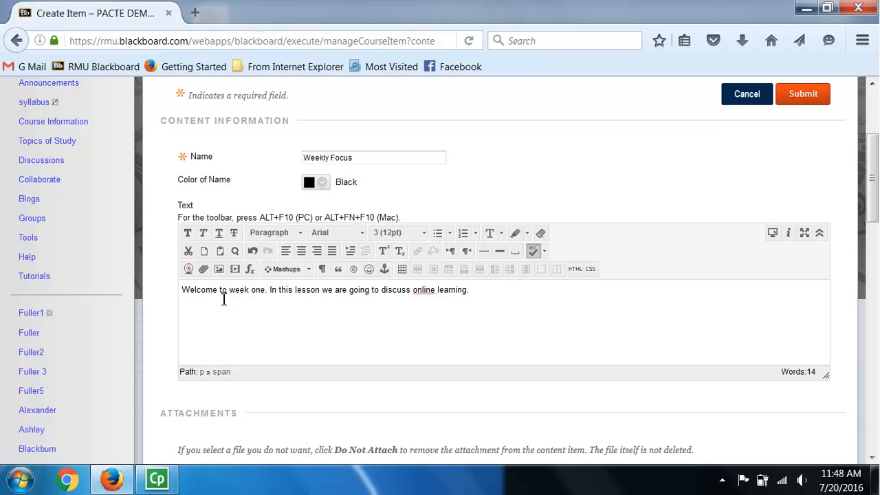
- Format the item's whole body text as bold, italic and blue (#3366FF), and submit the Weekly Focus item
{"action": "left_click_drag", "start_coordinate": [183, 290], "coordinate": [476, 299]}
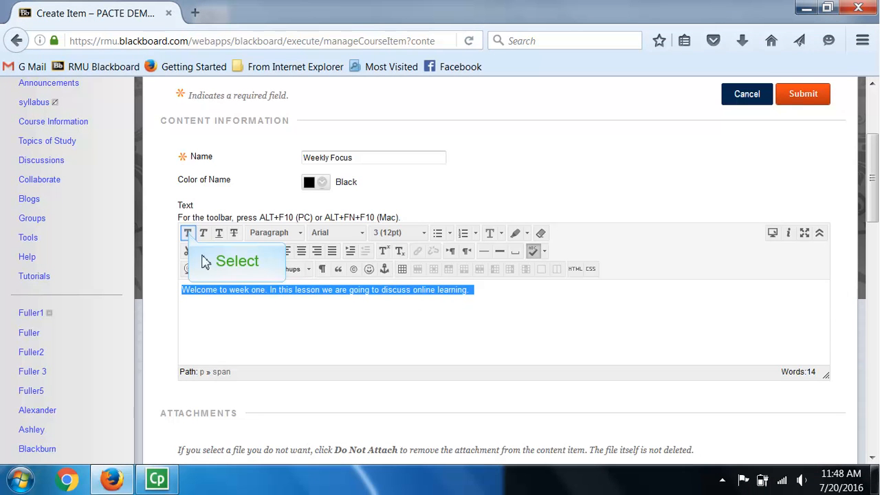
{"action": "left_click", "coordinate": [187, 233]}
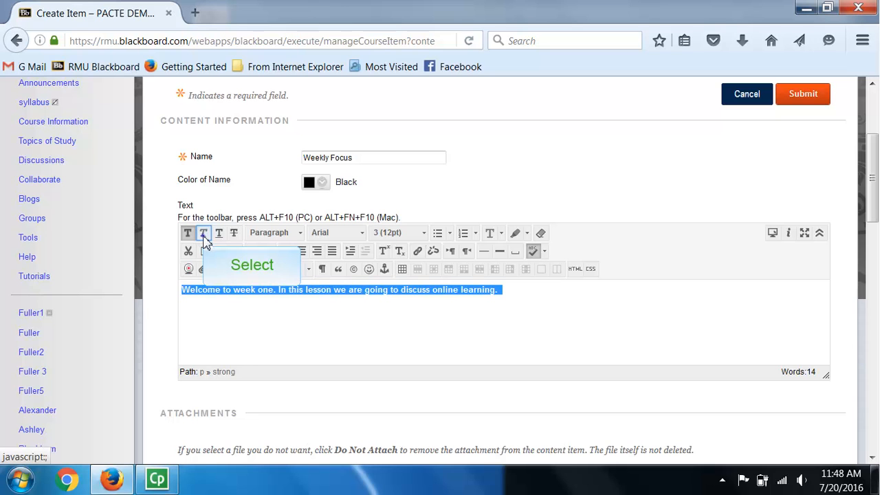
{"action": "left_click", "coordinate": [203, 233]}
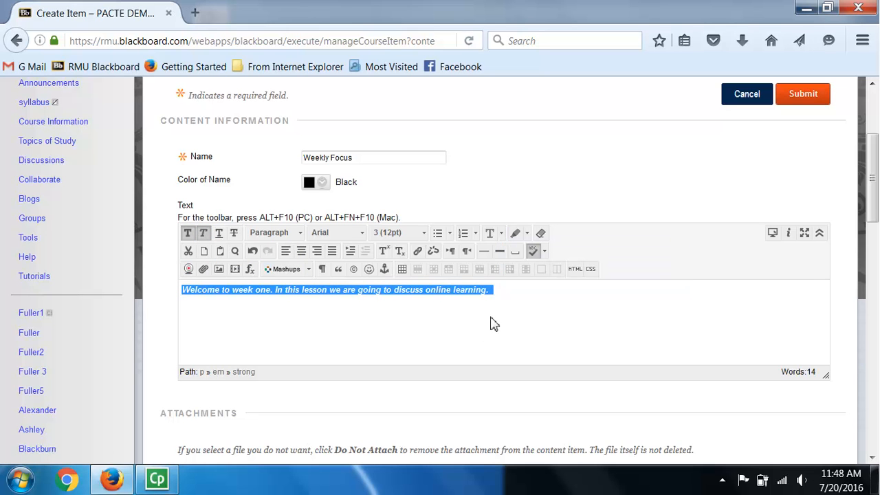
{"action": "left_click", "coordinate": [501, 234]}
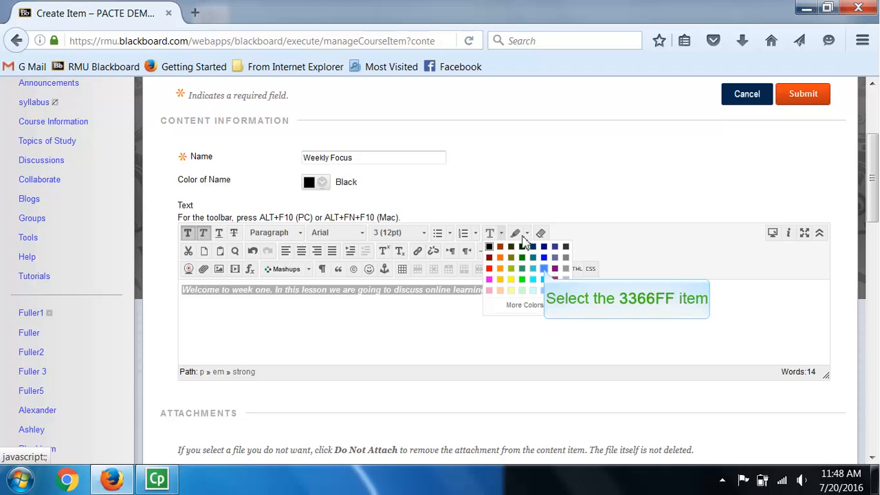
{"action": "left_click", "coordinate": [544, 268]}
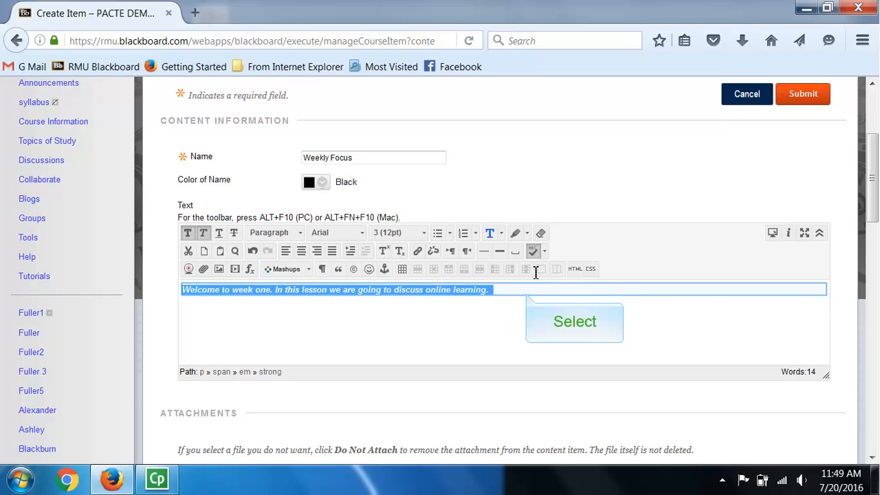
{"action": "left_click", "coordinate": [528, 293]}
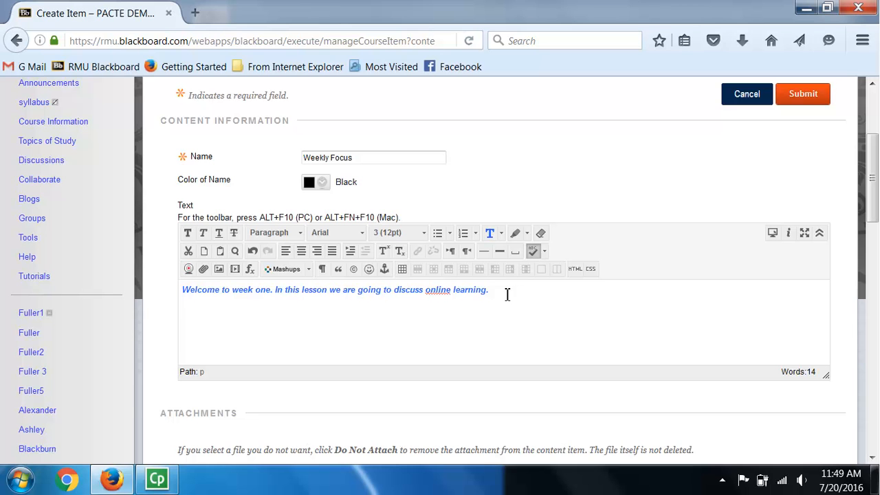
{"action": "left_click", "coordinate": [502, 297]}
{"action": "left_click", "coordinate": [804, 97]}
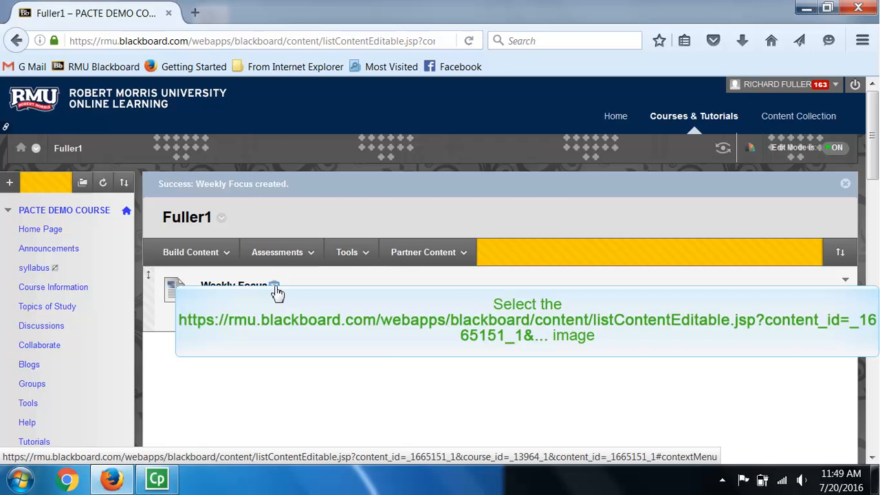
- Reopen the Weekly Focus item for editing and attach "As Mark Twain once said.docx" from the computer
{"action": "left_click", "coordinate": [274, 285]}
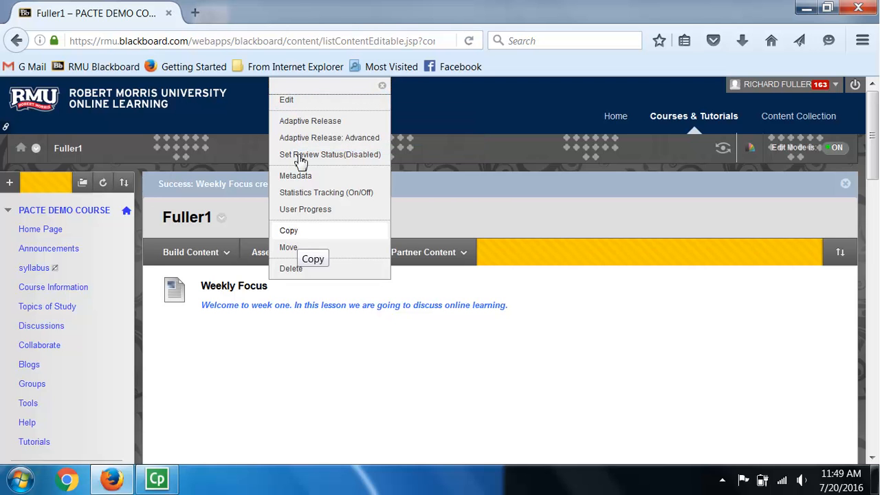
{"action": "left_click", "coordinate": [301, 107]}
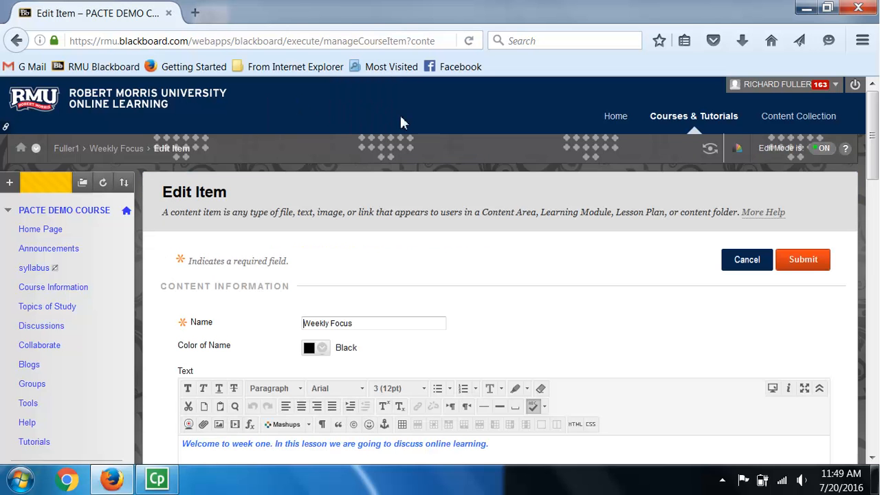
{"action": "scroll", "coordinate": [525, 323], "scroll_direction": "down", "scroll_amount": 3}
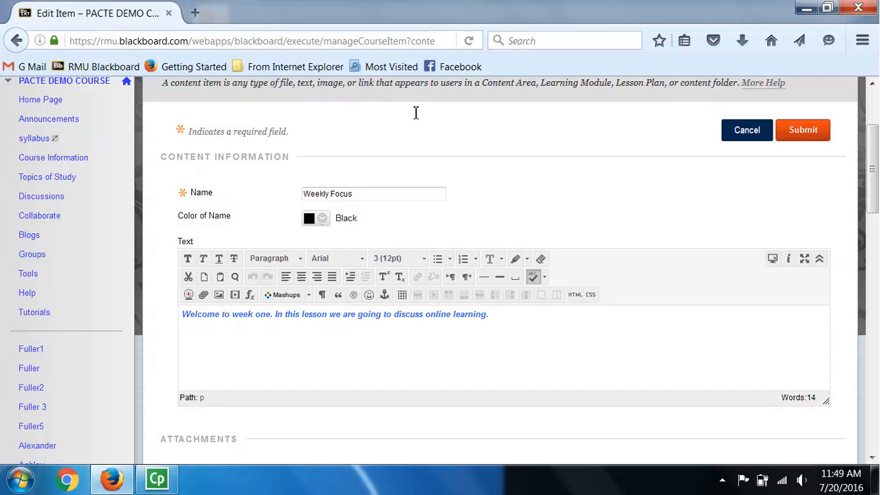
{"action": "scroll", "coordinate": [497, 317], "scroll_direction": "down", "scroll_amount": 3}
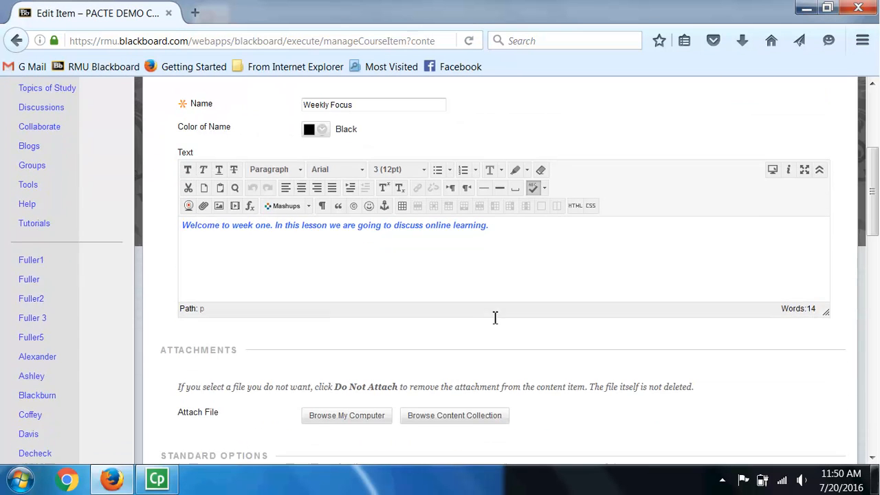
{"action": "scroll", "coordinate": [497, 325], "scroll_direction": "down", "scroll_amount": 1}
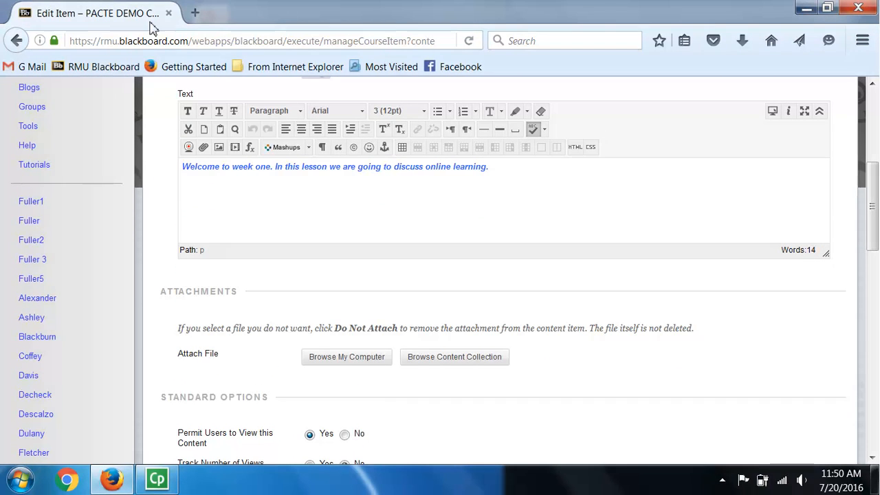
{"action": "left_click", "coordinate": [353, 357]}
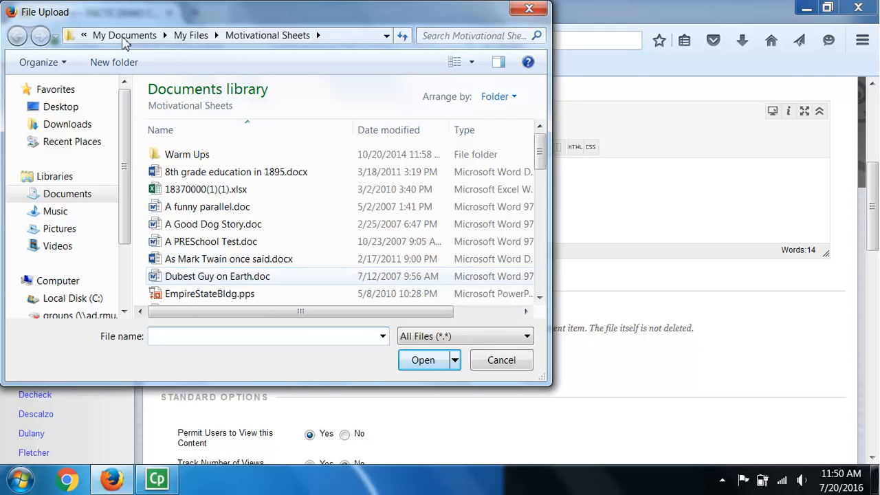
{"action": "double_click", "coordinate": [203, 265]}
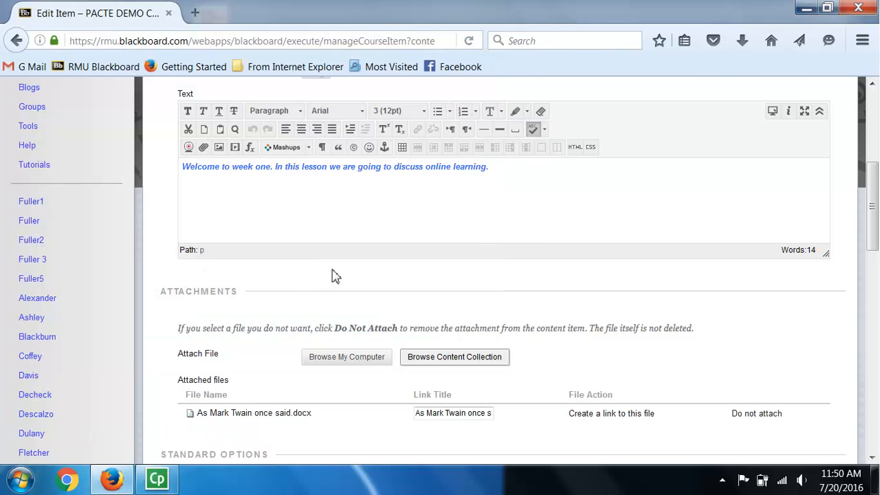
- Review the attachment and standard options of the Weekly Focus item and submit the edited item
{"action": "scroll", "coordinate": [451, 361], "scroll_direction": "down", "scroll_amount": 2}
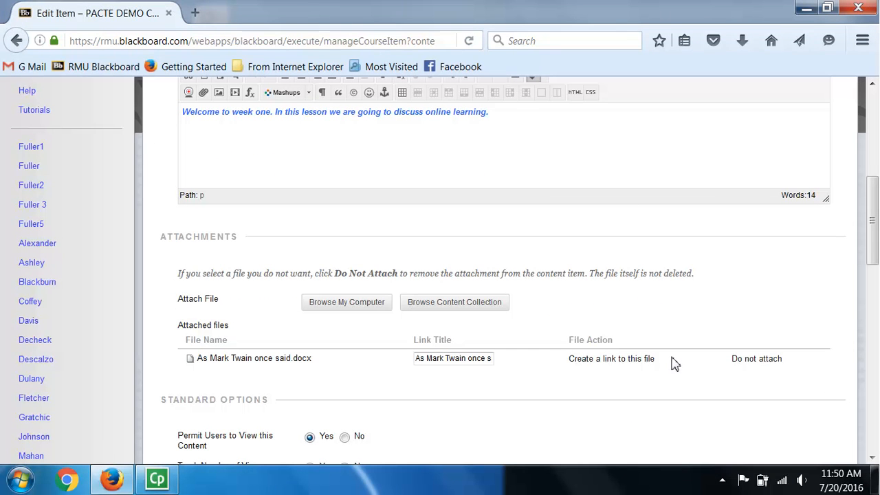
{"action": "scroll", "coordinate": [673, 361], "scroll_direction": "down", "scroll_amount": 4}
{"action": "scroll", "coordinate": [674, 362], "scroll_direction": "down", "scroll_amount": 3}
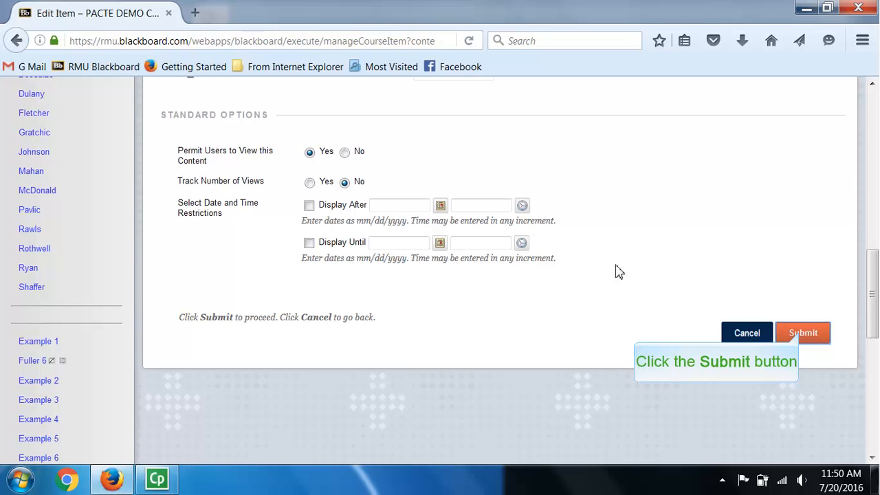
{"action": "left_click", "coordinate": [803, 334]}
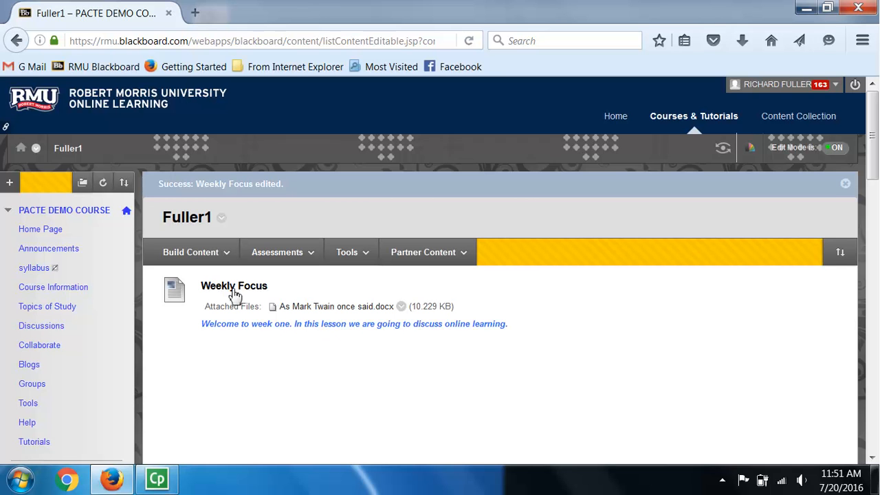
- Start a new content folder in the content area and name it "Content Folder"
{"action": "left_click", "coordinate": [223, 257]}
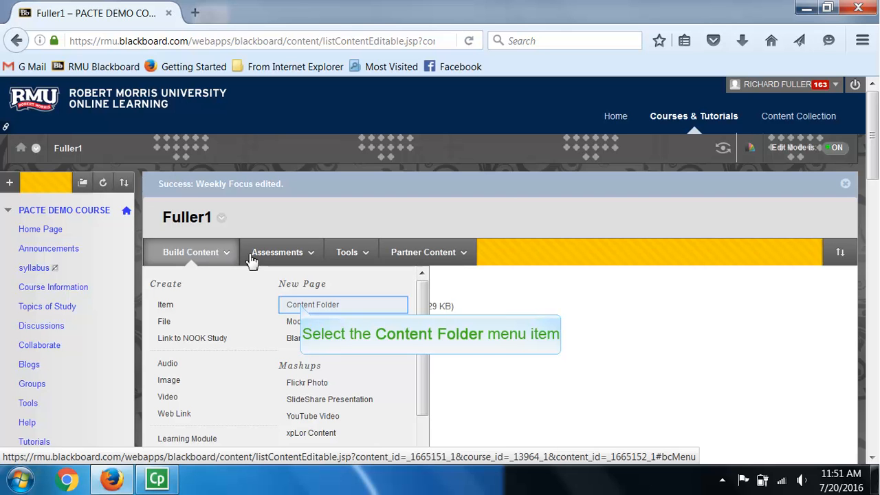
{"action": "left_click", "coordinate": [304, 308]}
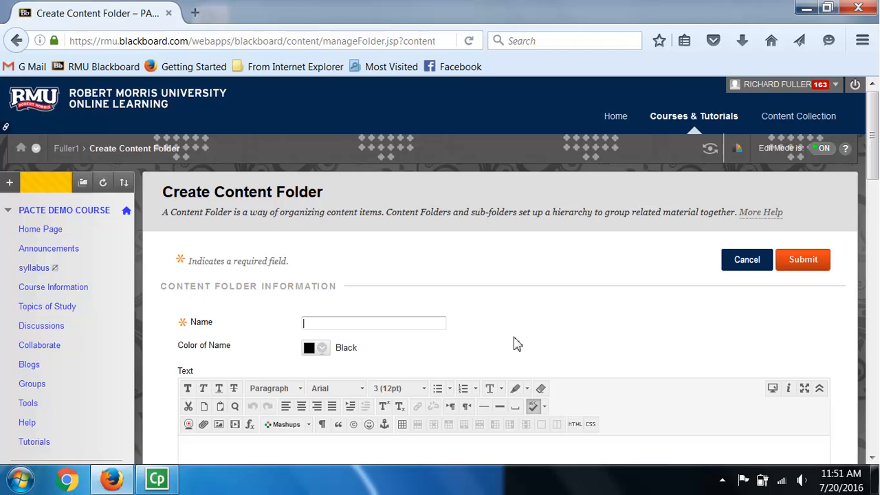
{"action": "scroll", "coordinate": [515, 343], "scroll_direction": "down", "scroll_amount": 3}
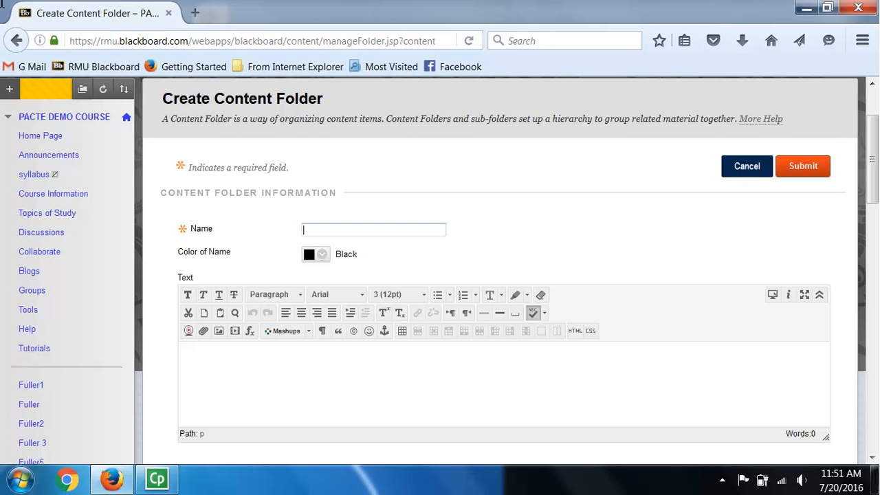
{"action": "type", "text": "Con"}
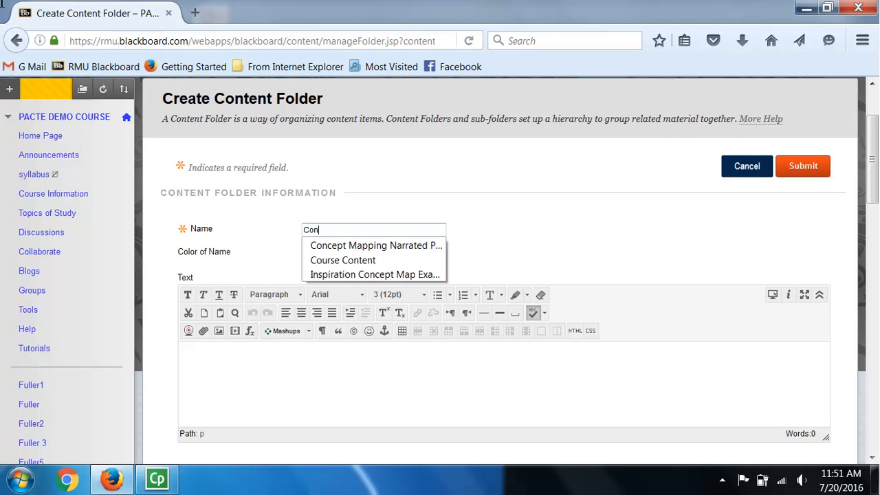
{"action": "type", "text": "tent F"}
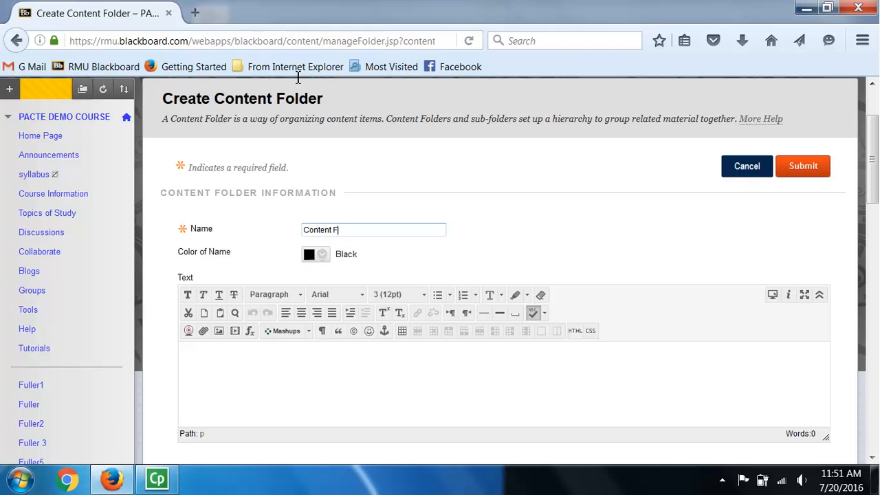
{"action": "type", "text": "older"}
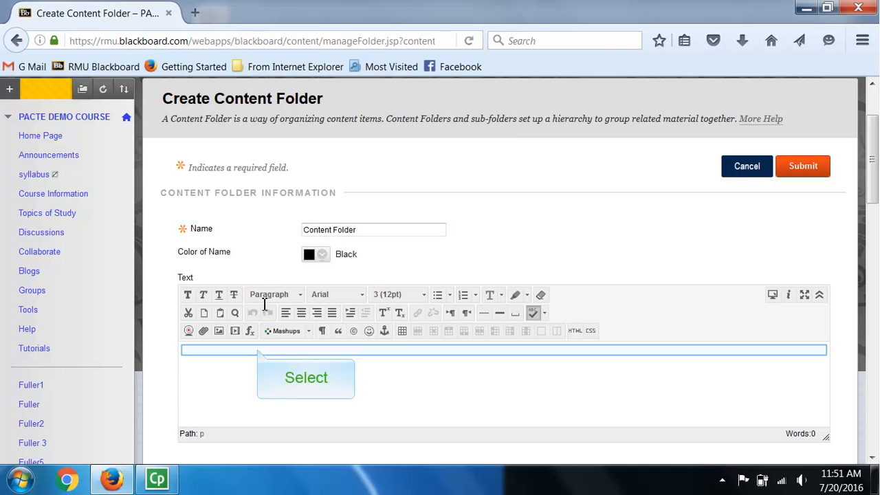
- Enter the folder's description "Within this folder are several course examples and files that we will be using."
{"action": "left_click", "coordinate": [260, 349]}
{"action": "type", "text": "Within this folder are several course ex"}
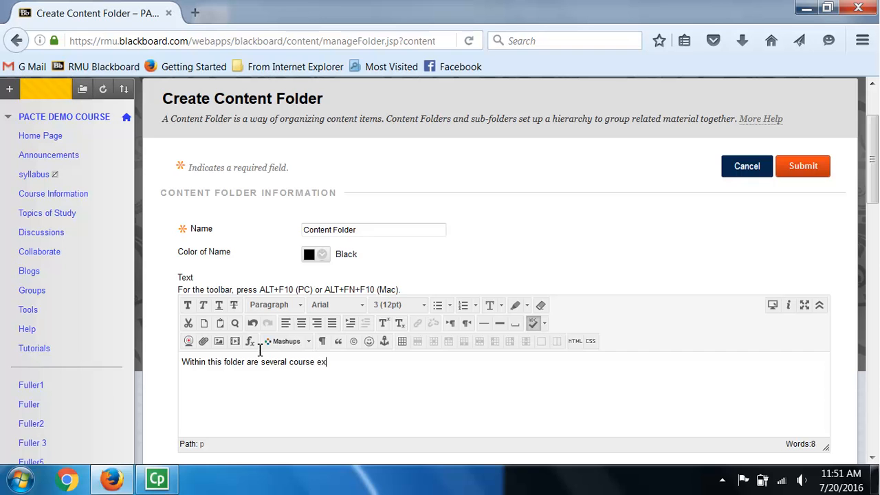
{"action": "type", "text": "amples and files that we will be use"}
{"action": "key", "text": "BackSpace"}
{"action": "type", "text": "ing."}
- Format the folder's whole description as bold, italic and blue (#3366FF)
{"action": "left_click_drag", "start_coordinate": [186, 362], "coordinate": [472, 364]}
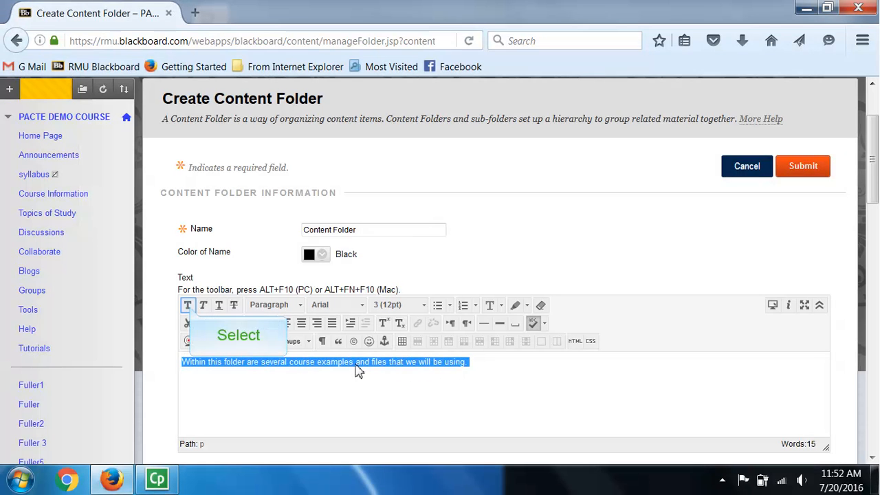
{"action": "left_click", "coordinate": [188, 305]}
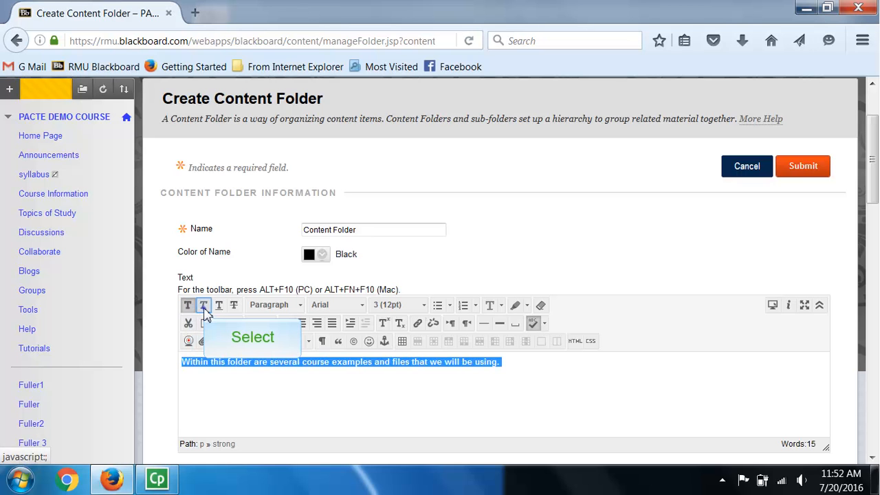
{"action": "left_click", "coordinate": [203, 307]}
{"action": "left_click", "coordinate": [500, 305]}
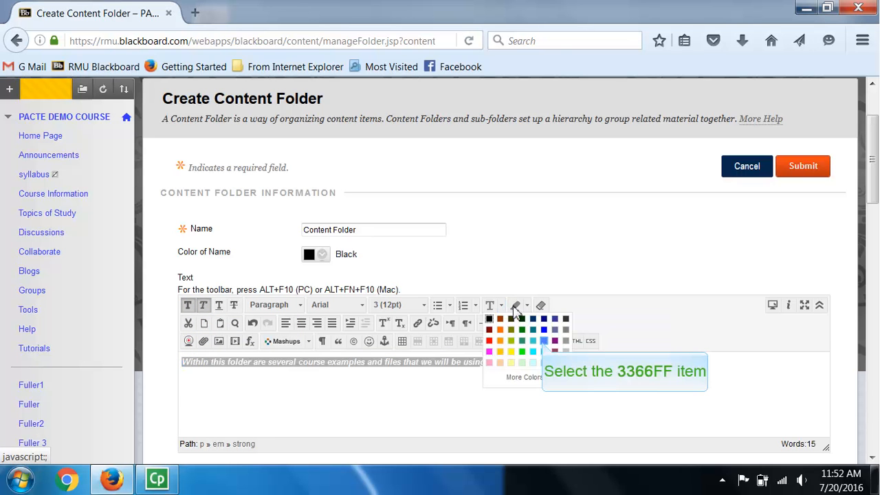
{"action": "left_click", "coordinate": [543, 330]}
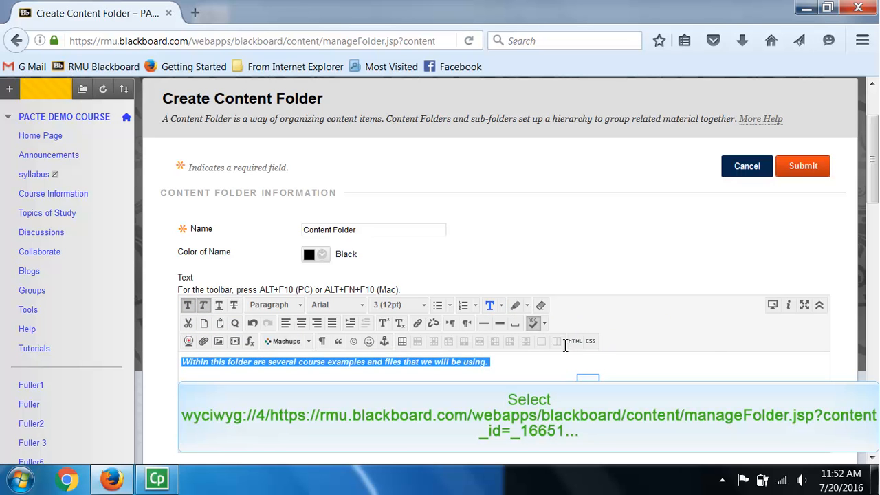
{"action": "left_click", "coordinate": [591, 382]}
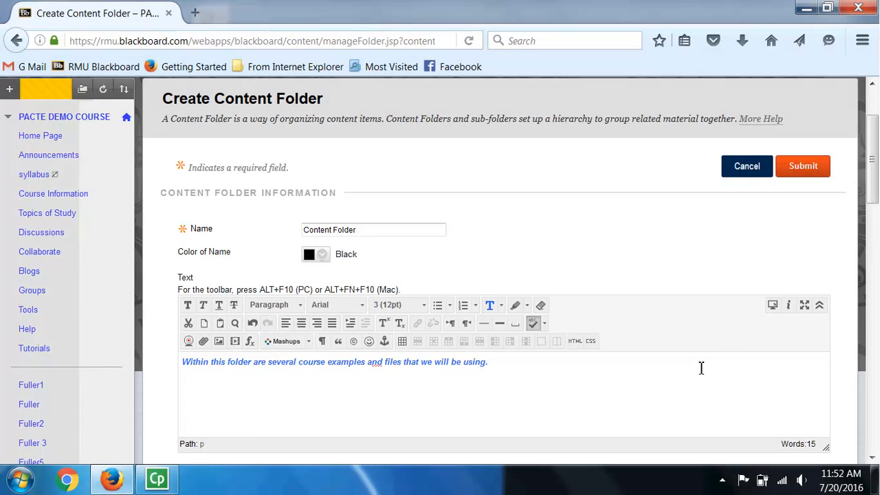
- Review the folder's standard options and submit the new content folder
{"action": "scroll", "coordinate": [701, 371], "scroll_direction": "down", "scroll_amount": 5}
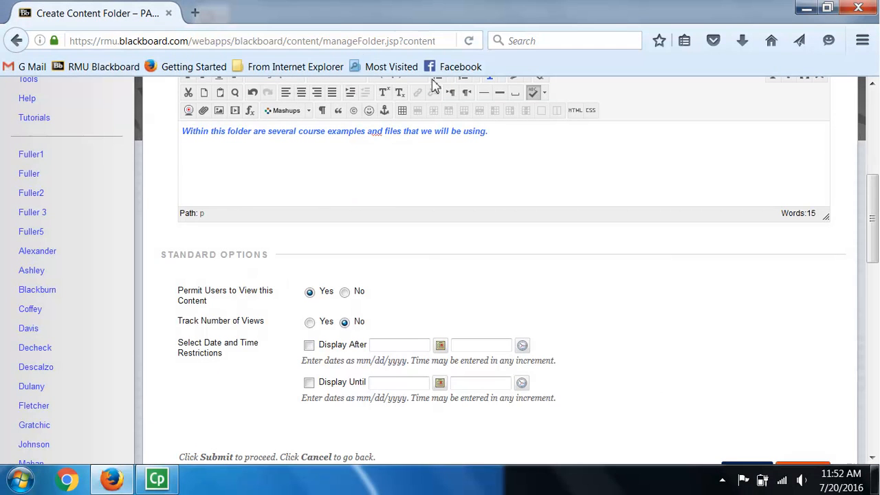
{"action": "scroll", "coordinate": [597, 363], "scroll_direction": "up", "scroll_amount": 2}
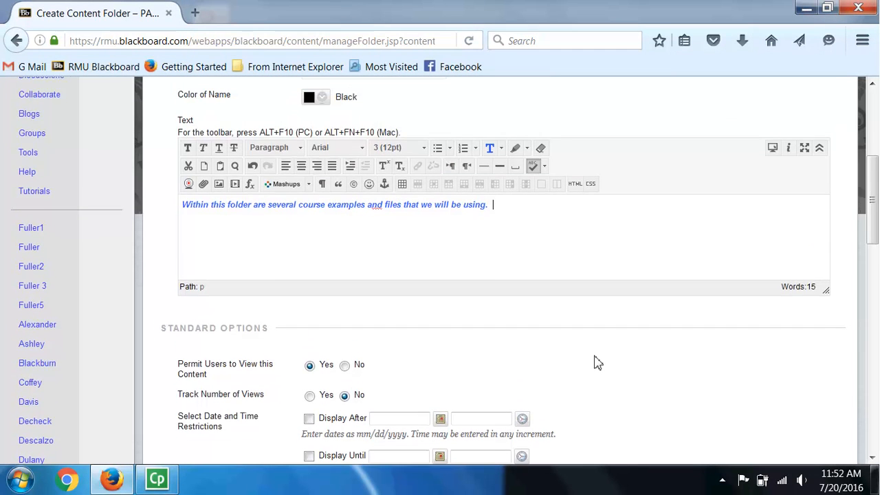
{"action": "scroll", "coordinate": [597, 363], "scroll_direction": "up", "scroll_amount": 5}
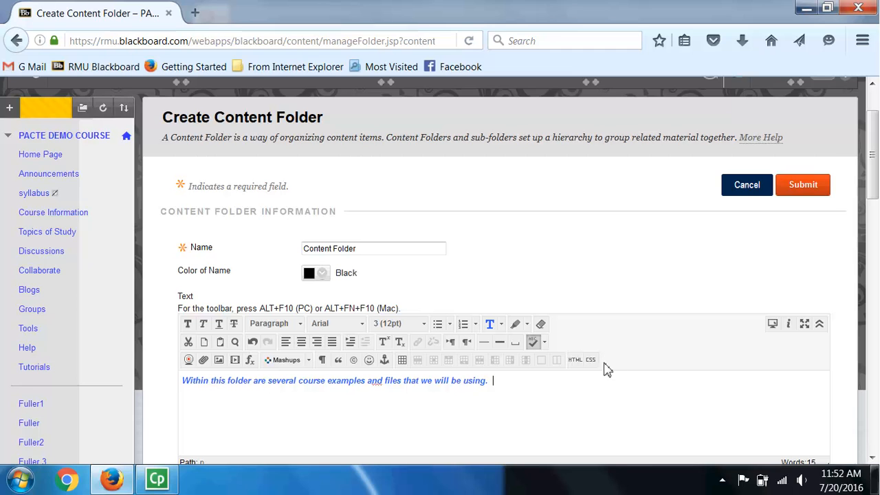
{"action": "left_click", "coordinate": [803, 185]}
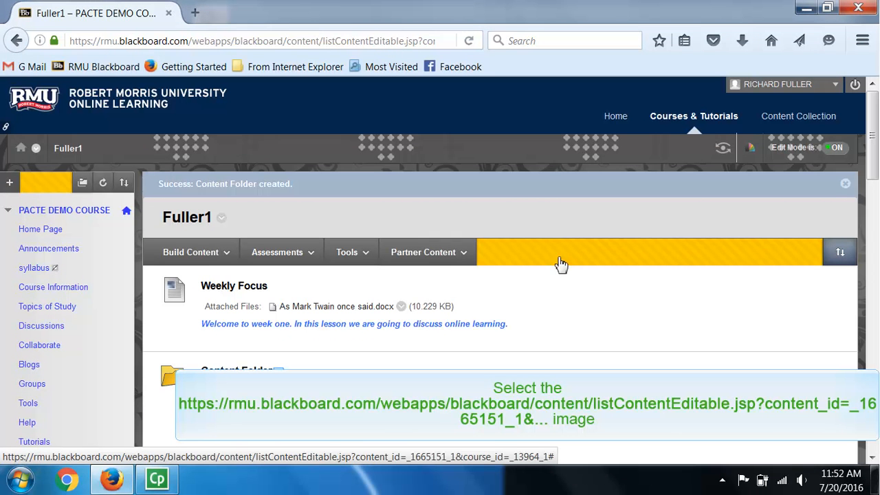
- Edit the content folder and append the sentence "Click on the link to enter the folder." to its description
{"action": "left_click", "coordinate": [280, 375]}
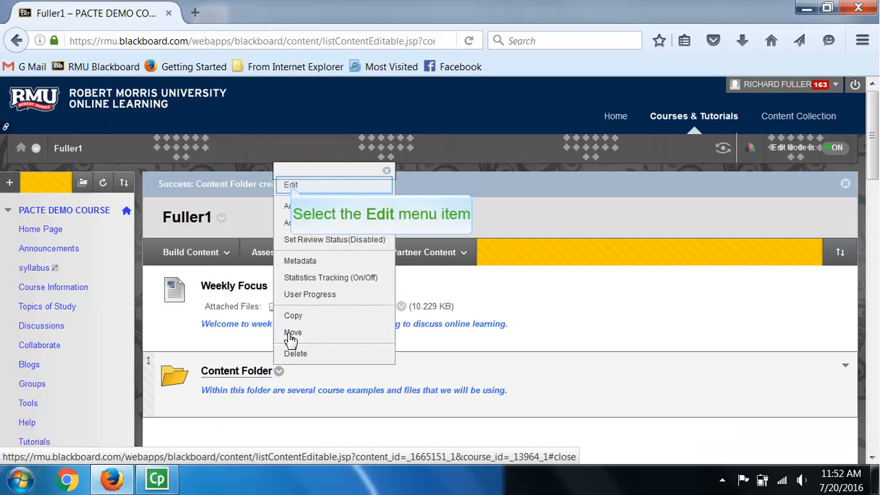
{"action": "left_click", "coordinate": [291, 184]}
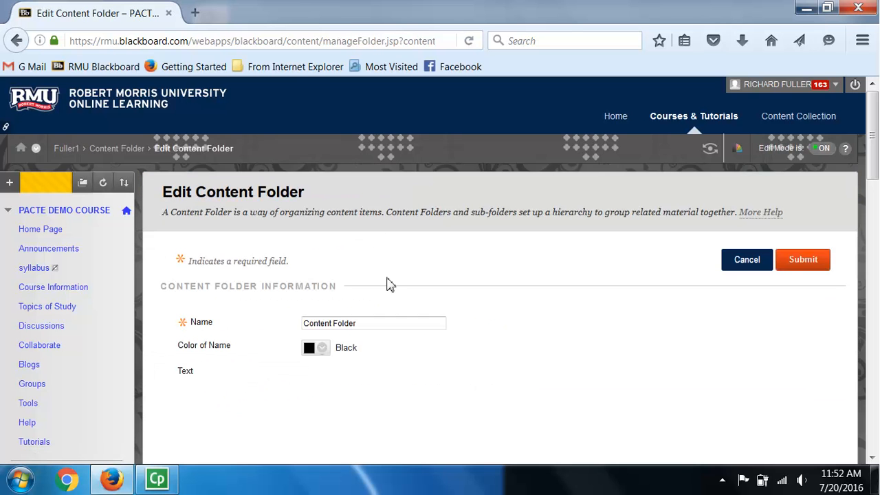
{"action": "scroll", "coordinate": [395, 349], "scroll_direction": "down", "scroll_amount": 2}
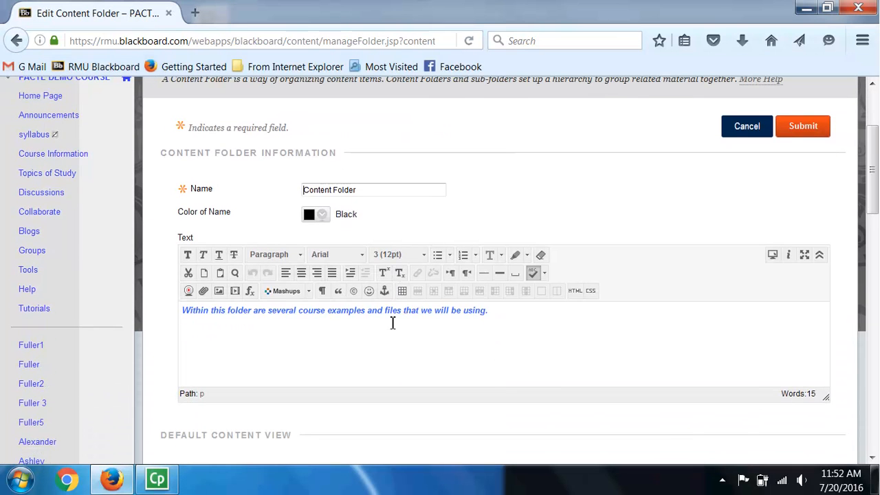
{"action": "left_click", "coordinate": [497, 310]}
{"action": "type", "text": "C"}
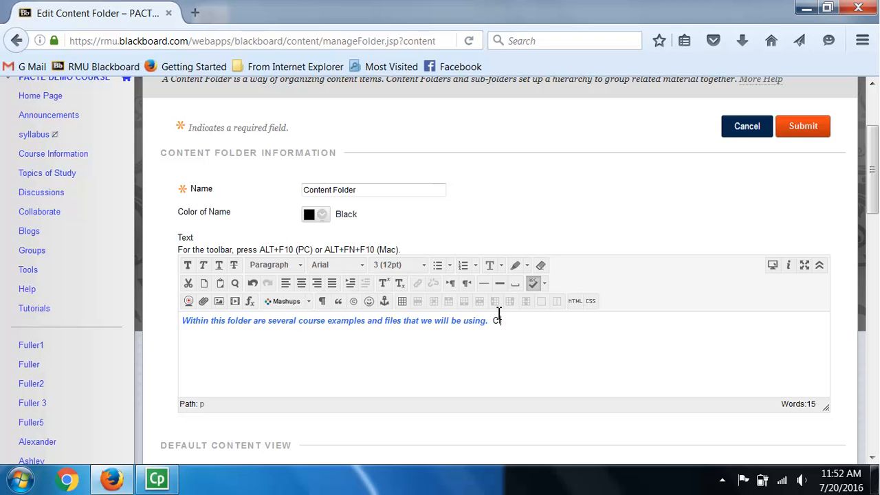
{"action": "type", "text": "lick on the link to enter the ofolder."}
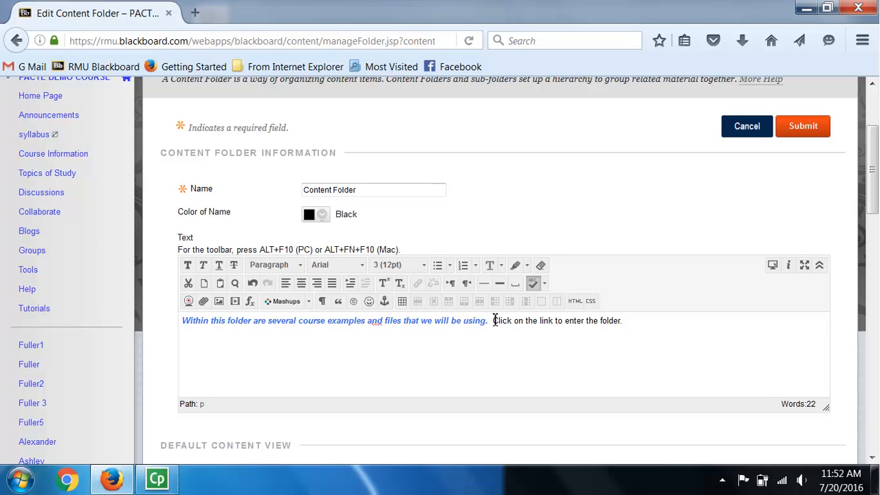
- Format the added sentence as bold, italic and blue like the rest of the description, and submit the folder changes
{"action": "left_click", "coordinate": [492, 320]}
{"action": "left_click_drag", "start_coordinate": [602, 325], "coordinate": [623, 323]}
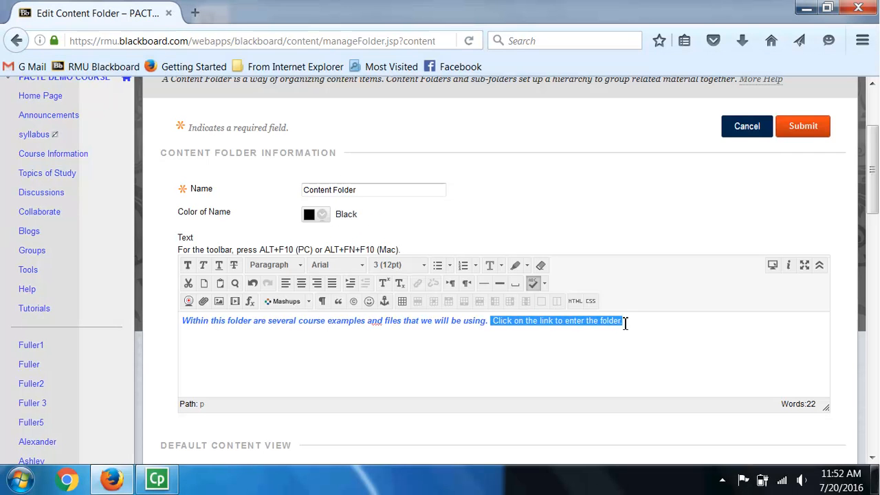
{"action": "left_click", "coordinate": [202, 264]}
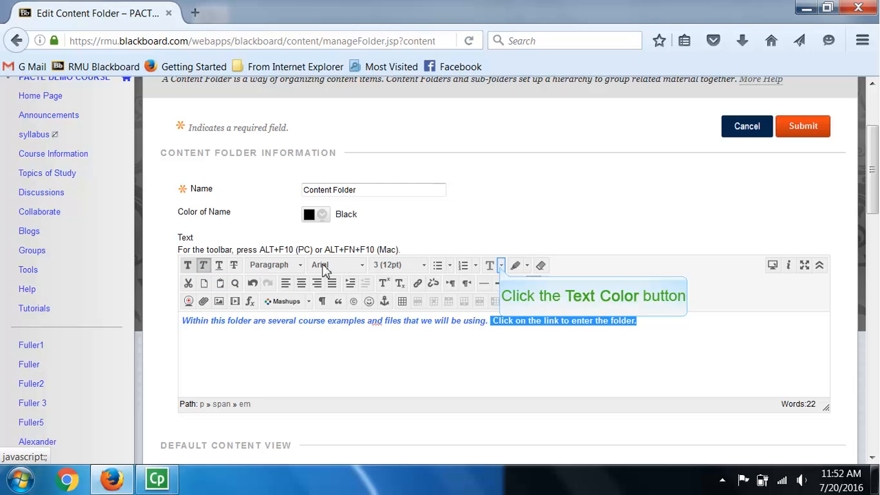
{"action": "left_click", "coordinate": [501, 267]}
{"action": "left_click", "coordinate": [543, 303]}
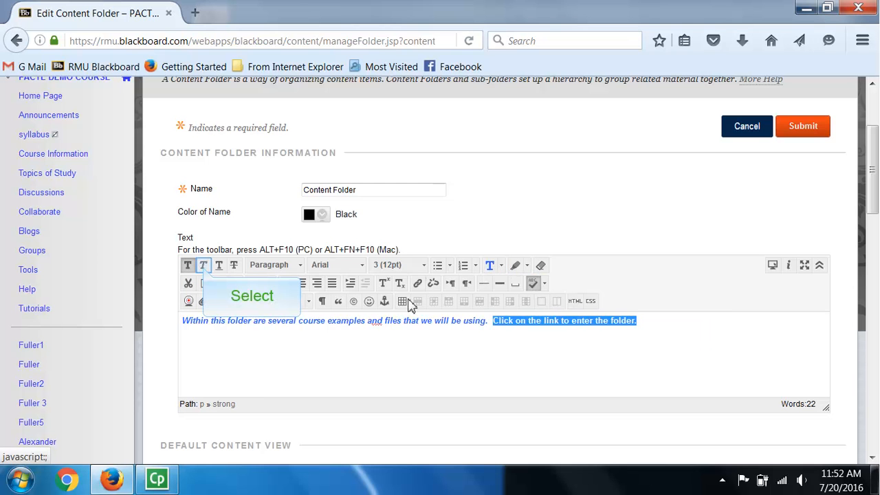
{"action": "left_click", "coordinate": [204, 266]}
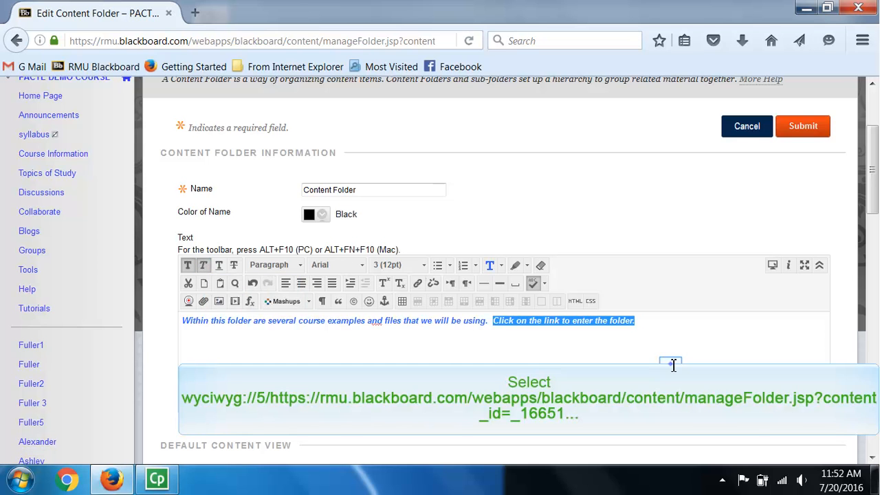
{"action": "left_click", "coordinate": [670, 365]}
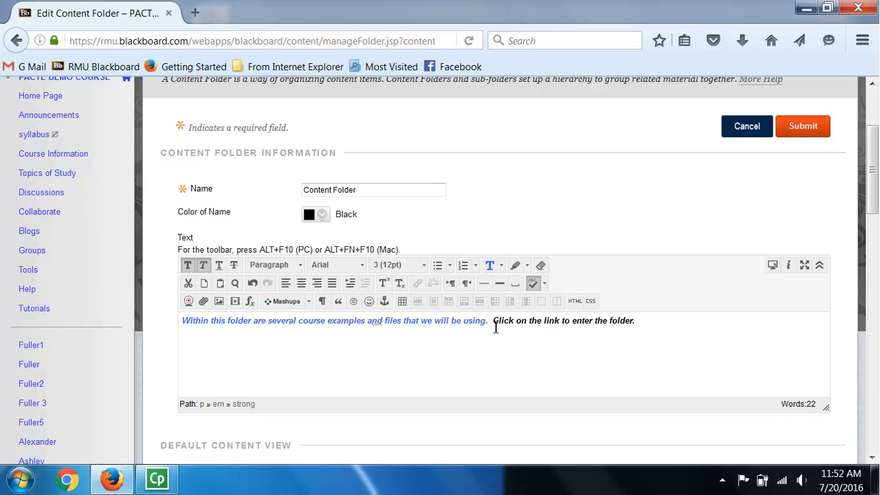
{"action": "left_click_drag", "start_coordinate": [493, 323], "coordinate": [635, 323]}
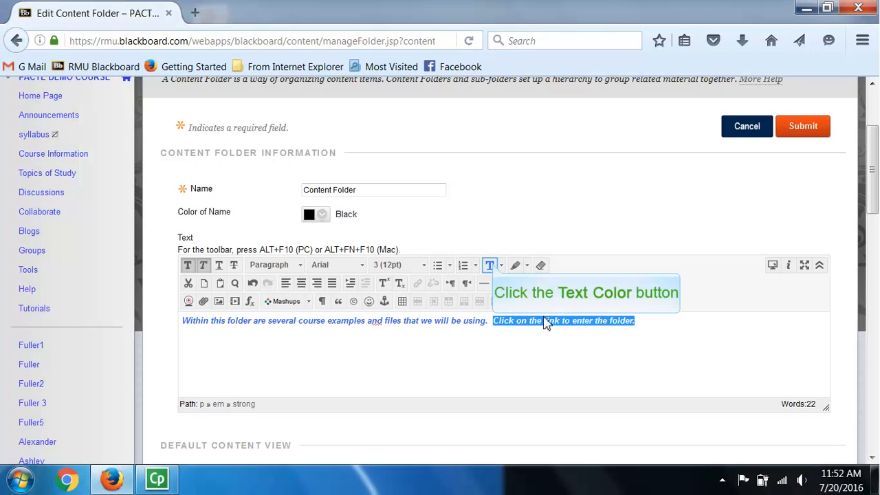
{"action": "left_click", "coordinate": [491, 266]}
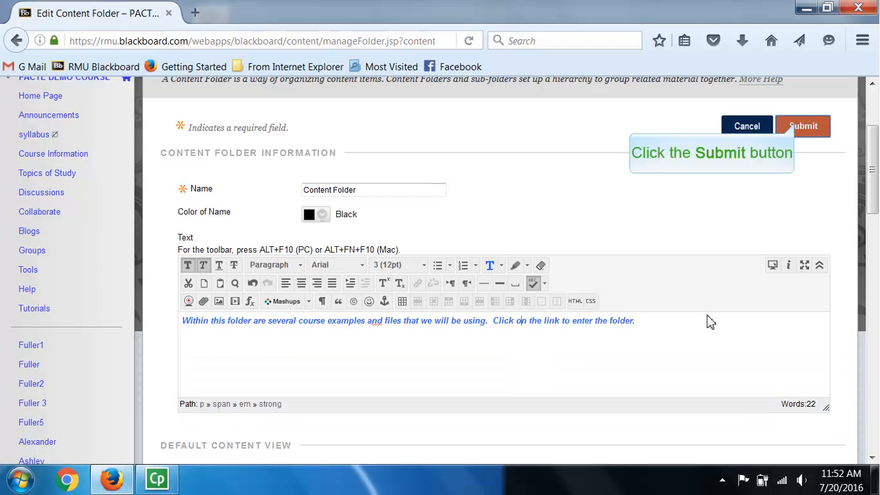
{"action": "left_click", "coordinate": [801, 127]}
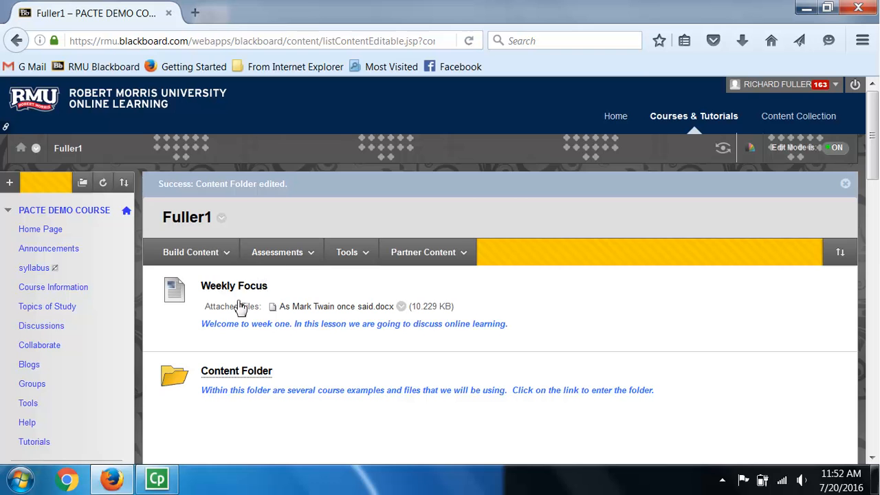
- Open the content folder and start a new file item in it named "Welcome File"
{"action": "left_click", "coordinate": [227, 378]}
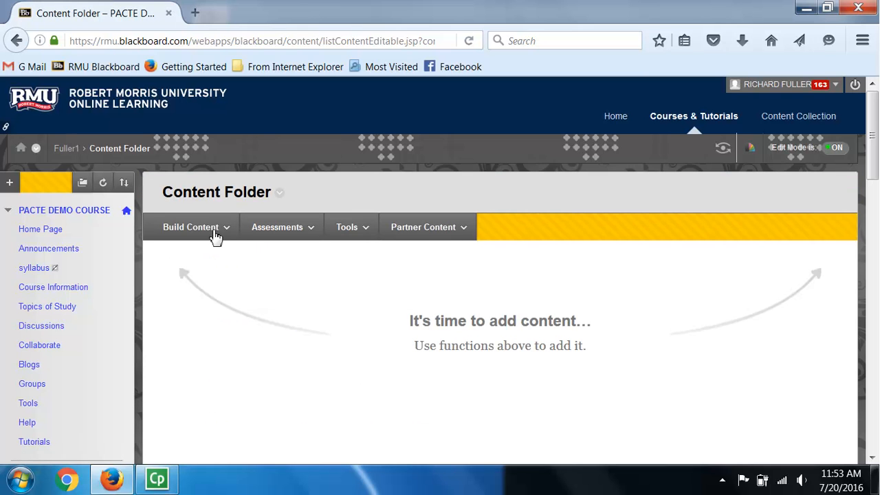
{"action": "left_click", "coordinate": [215, 234]}
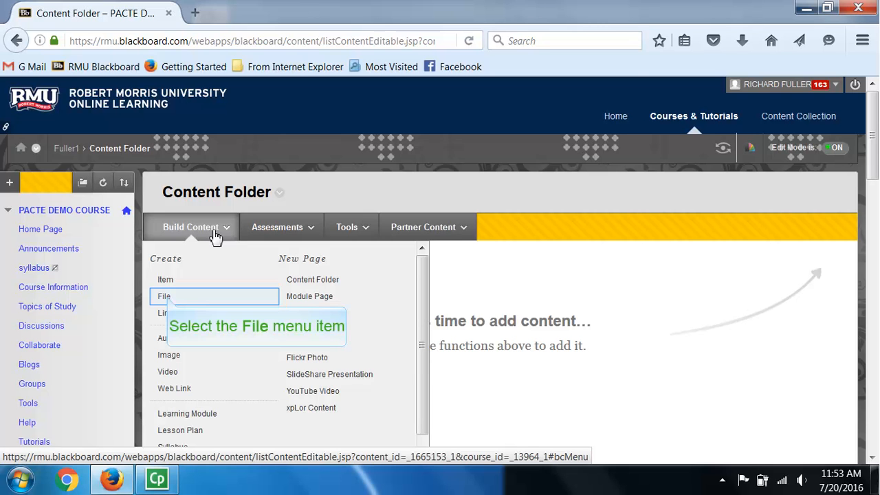
{"action": "left_click", "coordinate": [165, 296]}
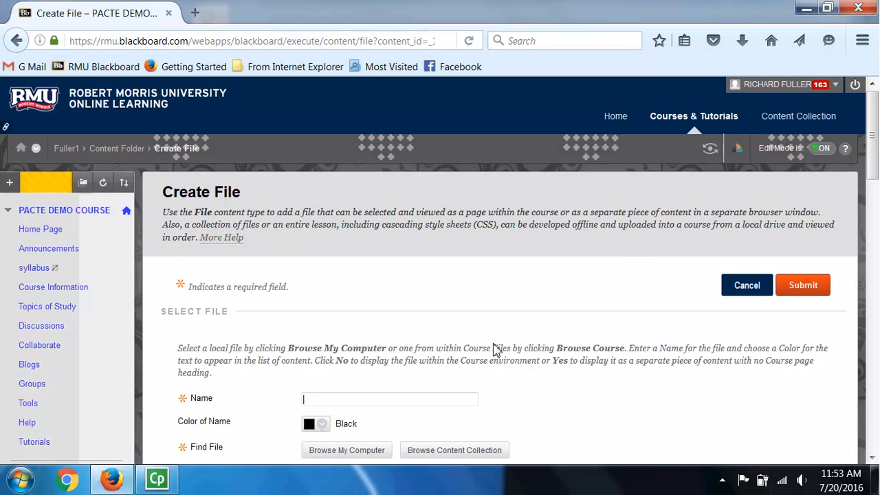
{"action": "scroll", "coordinate": [495, 349], "scroll_direction": "down", "scroll_amount": 4}
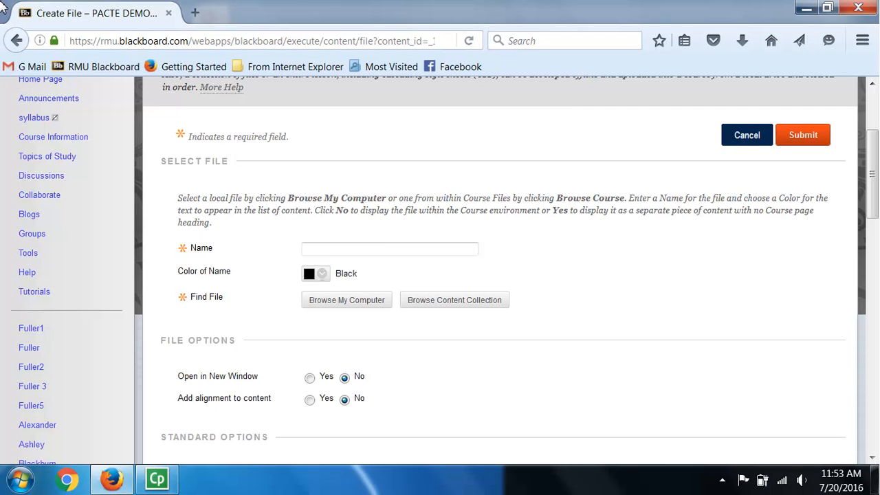
{"action": "type", "text": "Welcome File"}
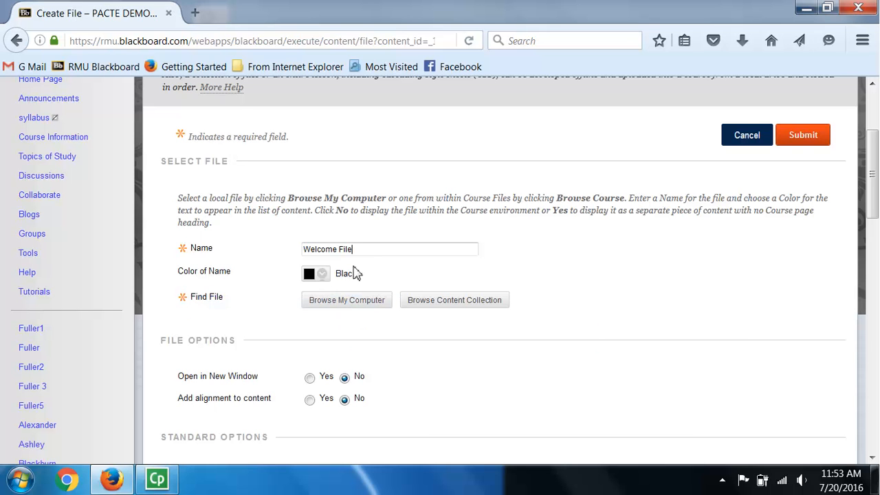
- Select the local file "Traditional Vs Online Sheet.docx" from Documents > My Files > Courses RMU > EDML 8110 > Session Five
{"action": "left_click", "coordinate": [347, 300]}
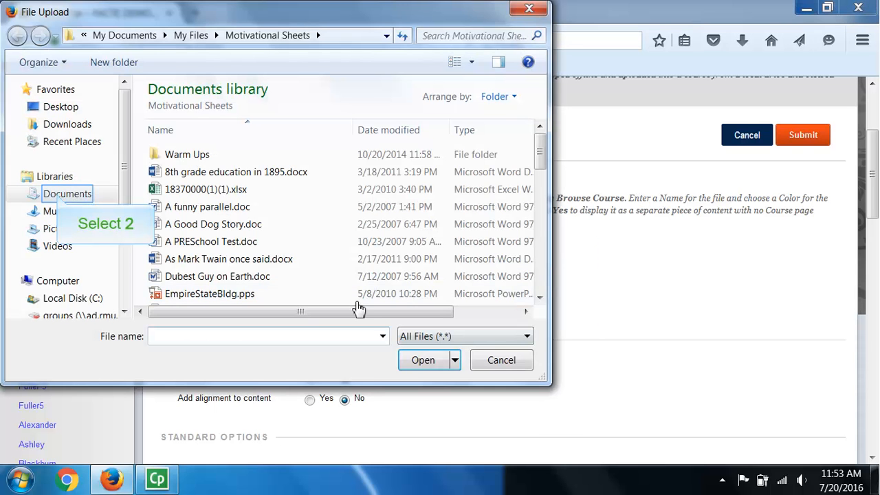
{"action": "left_click", "coordinate": [60, 198]}
{"action": "scroll", "coordinate": [209, 256], "scroll_direction": "down", "scroll_amount": 2}
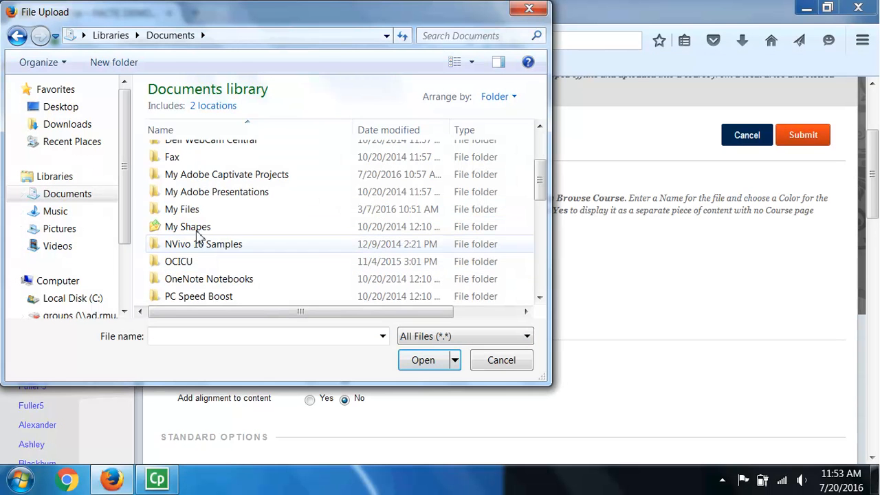
{"action": "double_click", "coordinate": [189, 209]}
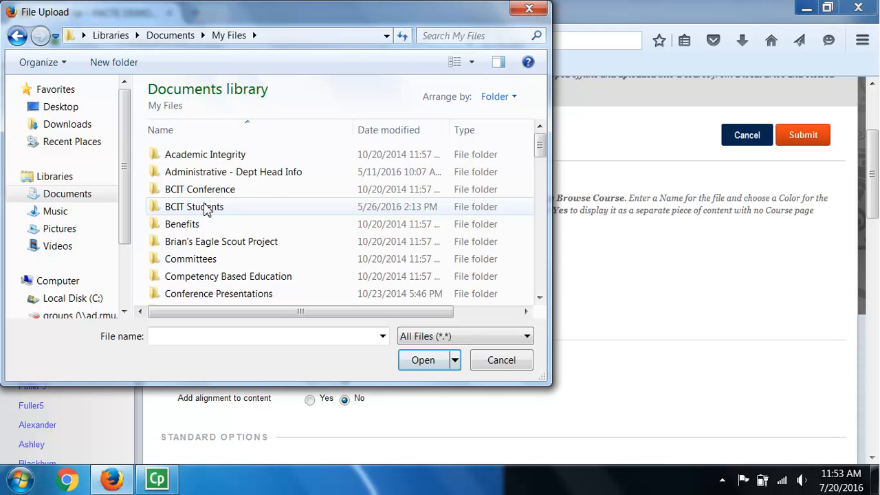
{"action": "scroll", "coordinate": [206, 220], "scroll_direction": "down", "scroll_amount": 2}
{"action": "left_click", "coordinate": [202, 265]}
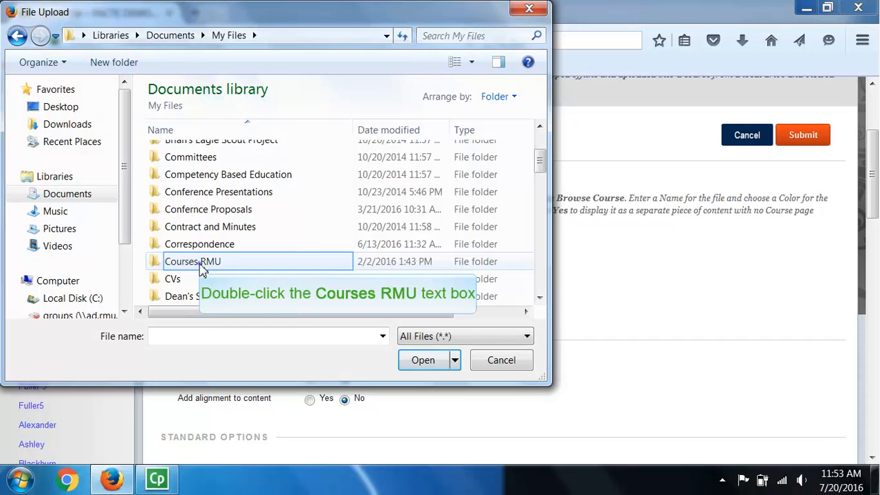
{"action": "double_click", "coordinate": [202, 265]}
{"action": "double_click", "coordinate": [200, 208]}
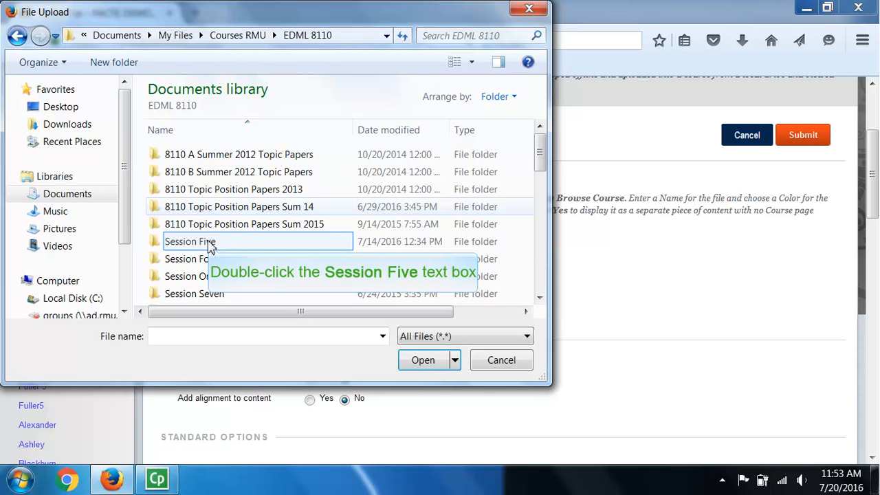
{"action": "double_click", "coordinate": [206, 242]}
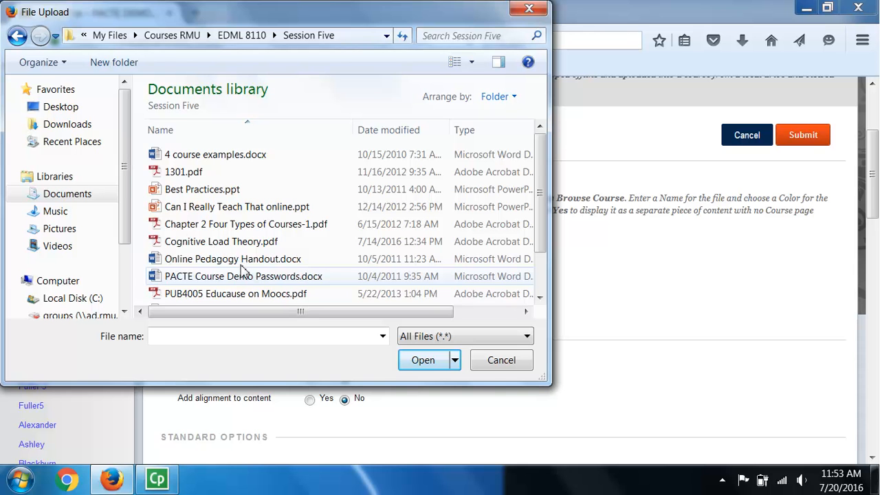
{"action": "scroll", "coordinate": [242, 276], "scroll_direction": "down", "scroll_amount": 1}
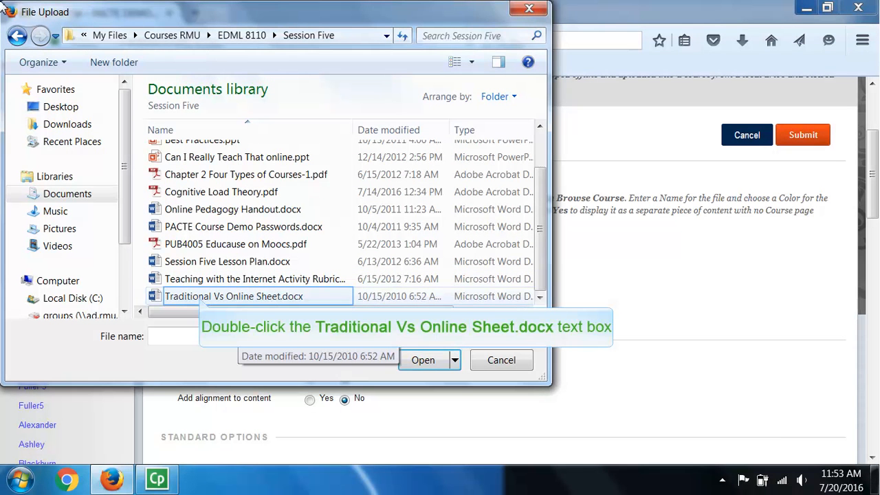
{"action": "double_click", "coordinate": [200, 300]}
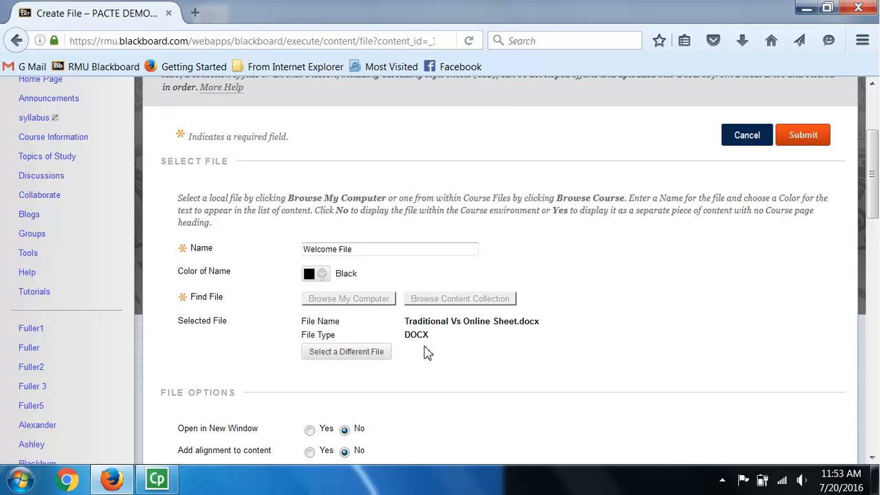
- Set the file to open in a new window and submit the new file item
{"action": "scroll", "coordinate": [425, 352], "scroll_direction": "down", "scroll_amount": 5}
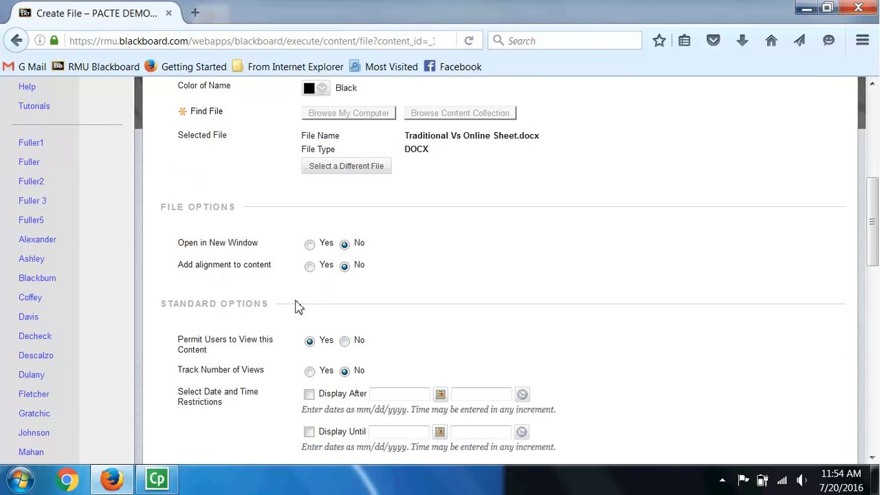
{"action": "left_click", "coordinate": [310, 246]}
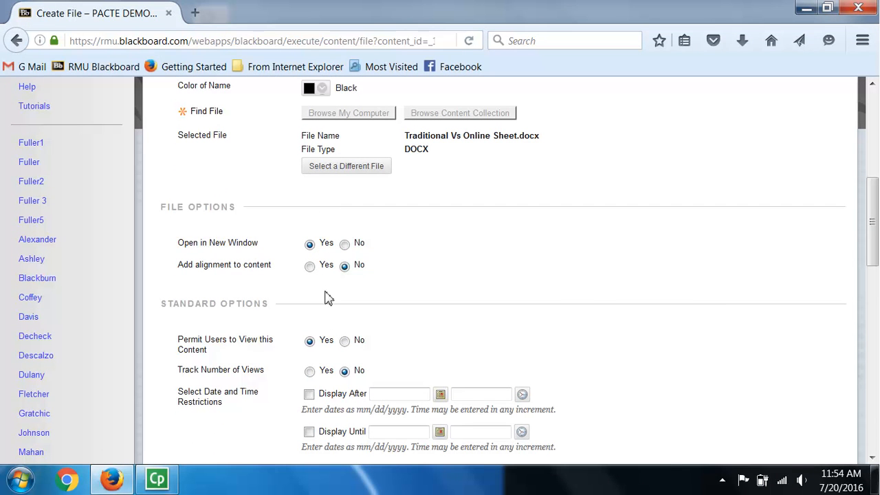
{"action": "scroll", "coordinate": [328, 297], "scroll_direction": "down", "scroll_amount": 2}
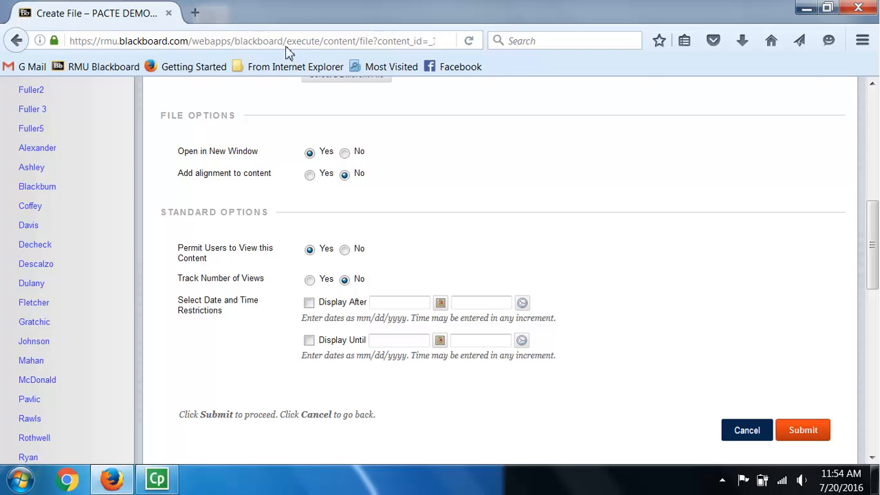
{"action": "scroll", "coordinate": [447, 295], "scroll_direction": "down", "scroll_amount": 1}
{"action": "scroll", "coordinate": [543, 311], "scroll_direction": "down", "scroll_amount": 3}
{"action": "left_click", "coordinate": [803, 286]}
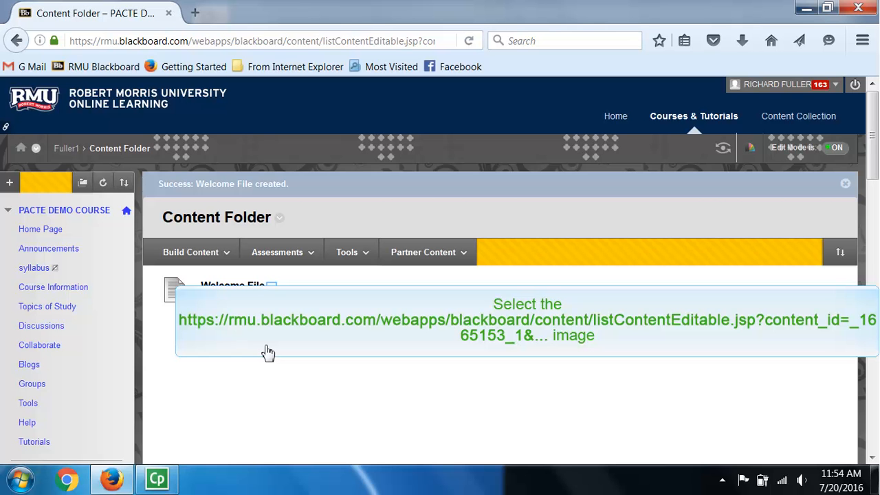
- Open the Welcome File item for editing, review its file and standard options, and submit it
{"action": "left_click", "coordinate": [274, 292]}
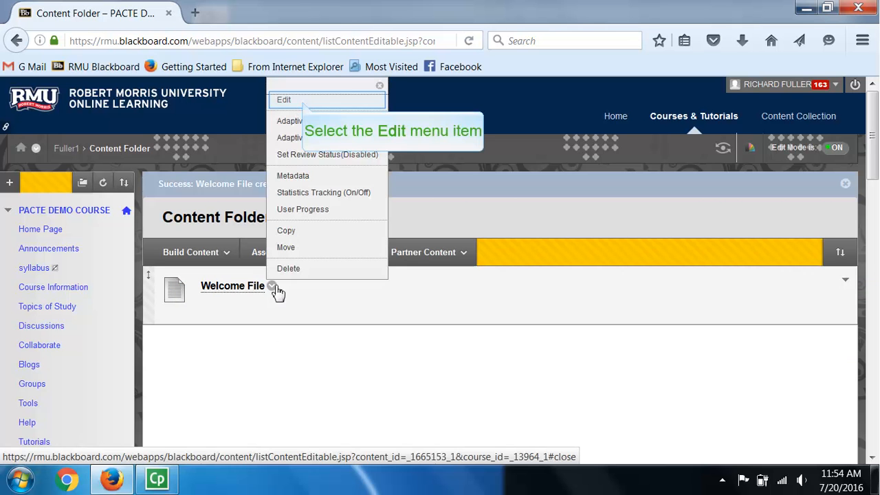
{"action": "left_click", "coordinate": [302, 102]}
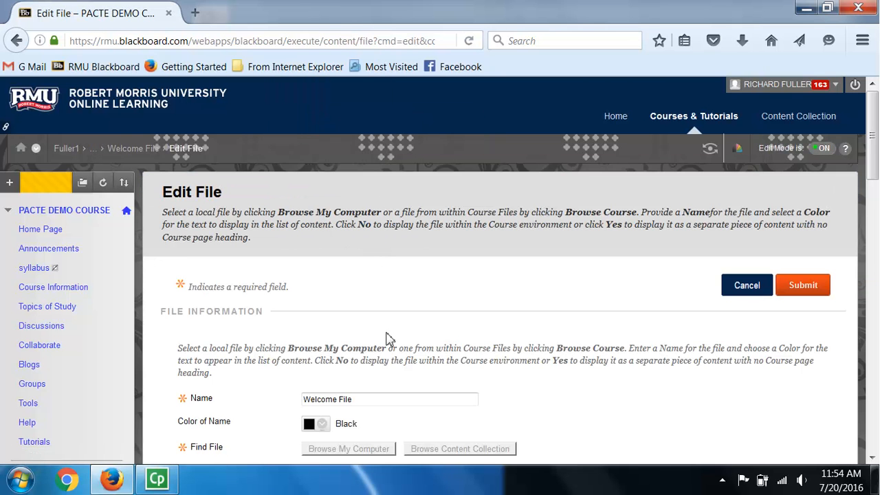
{"action": "scroll", "coordinate": [388, 323], "scroll_direction": "down", "scroll_amount": 5}
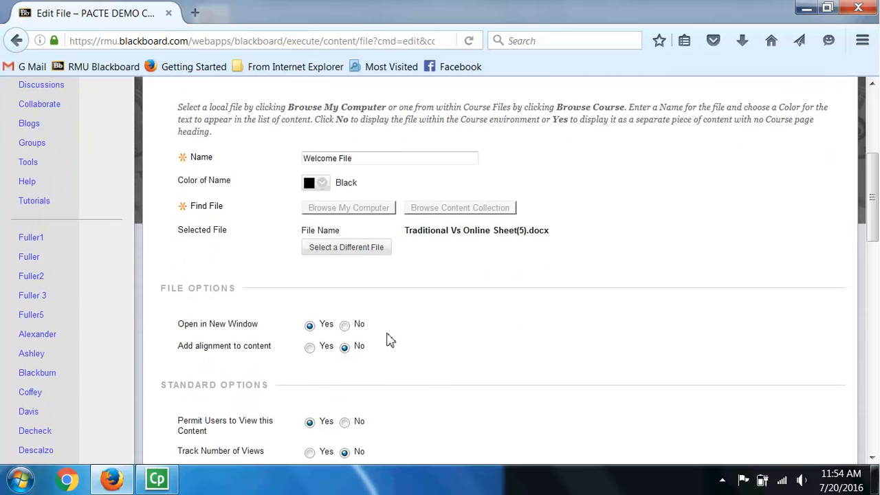
{"action": "scroll", "coordinate": [389, 340], "scroll_direction": "down", "scroll_amount": 4}
{"action": "scroll", "coordinate": [389, 340], "scroll_direction": "up", "scroll_amount": 3}
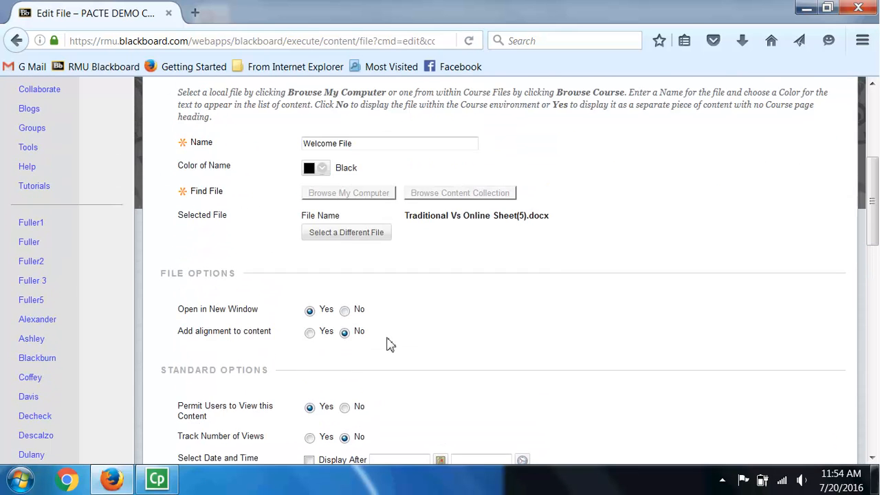
{"action": "scroll", "coordinate": [647, 362], "scroll_direction": "down", "scroll_amount": 3}
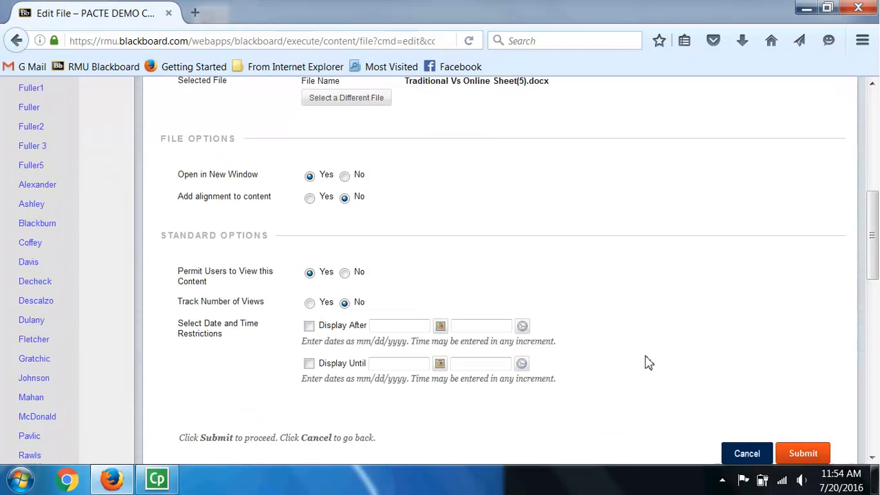
{"action": "left_click", "coordinate": [803, 369]}
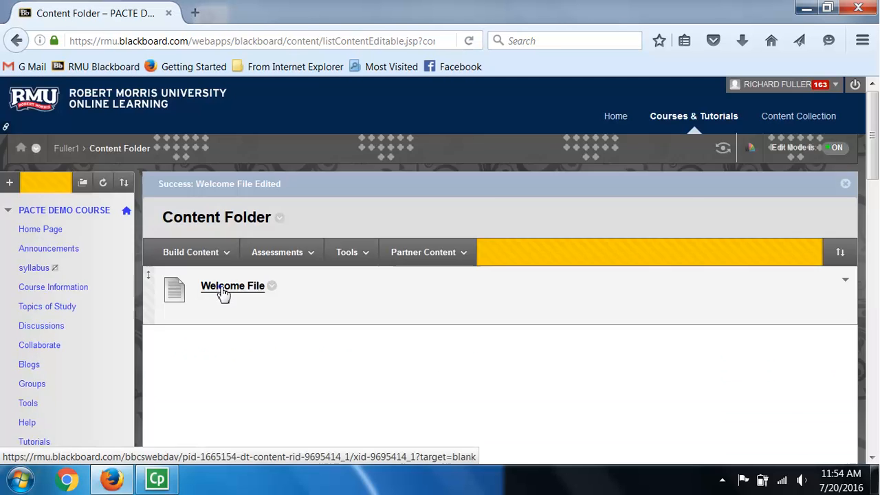
- Open the Welcome File in Word with editing enabled, and return to the Content Folder page in the browser
{"action": "left_click", "coordinate": [223, 292]}
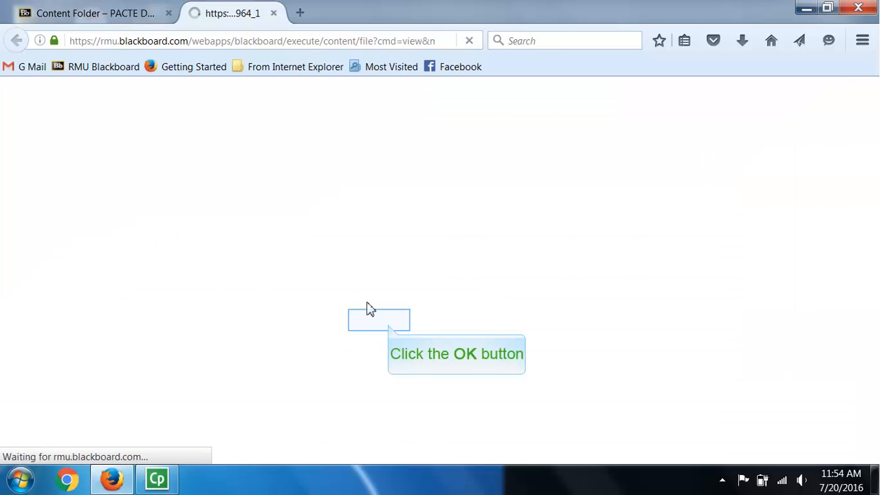
{"action": "left_click", "coordinate": [389, 325]}
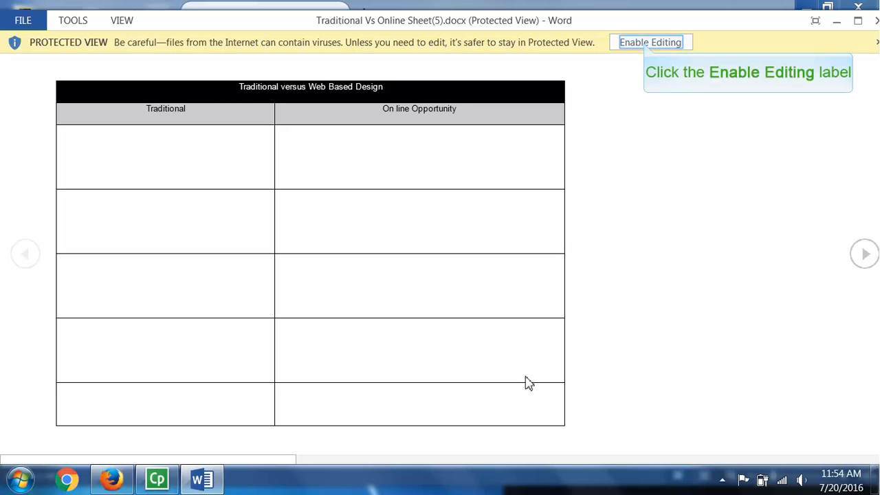
{"action": "left_click", "coordinate": [646, 44]}
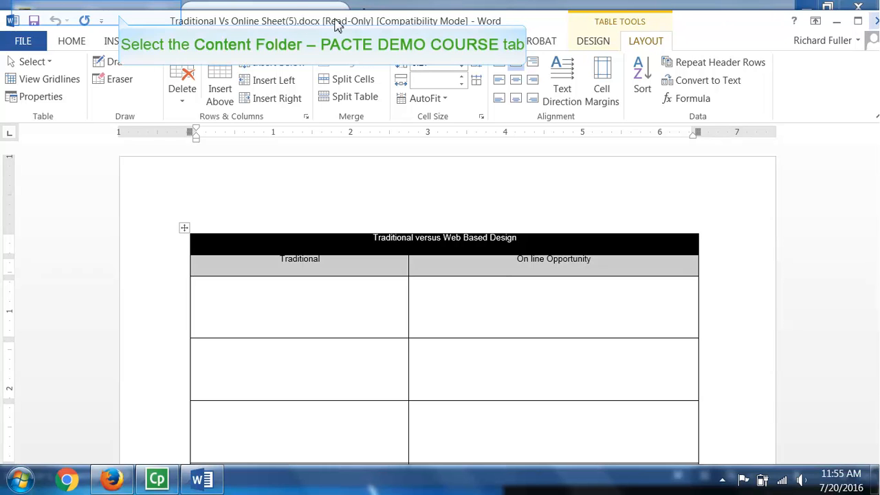
{"action": "left_click", "coordinate": [119, 21]}
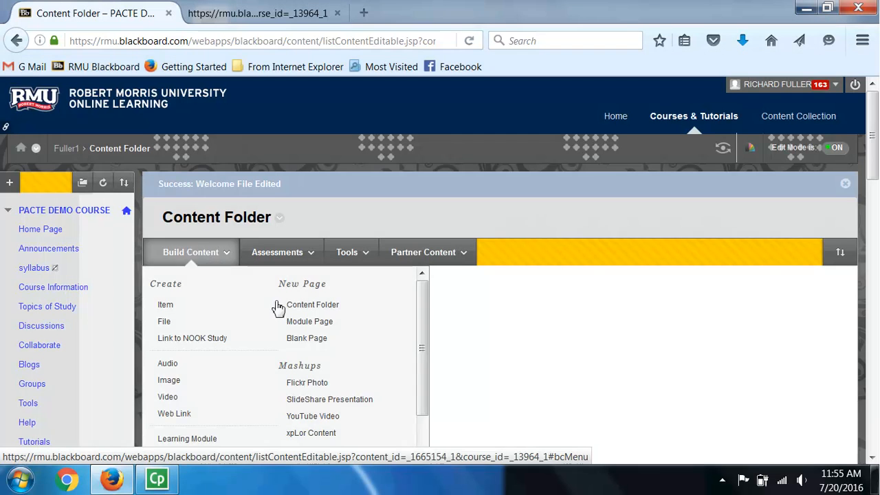
- Go back to the content area that holds the Weekly Focus item and start a new web link there
{"action": "scroll", "coordinate": [371, 339], "scroll_direction": "down", "scroll_amount": 2}
{"action": "scroll", "coordinate": [369, 340], "scroll_direction": "down", "scroll_amount": 4}
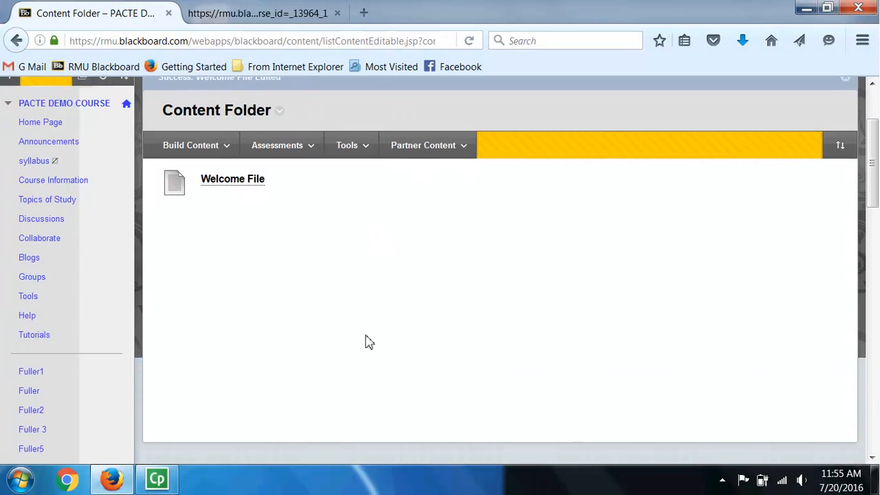
{"action": "left_click", "coordinate": [38, 304]}
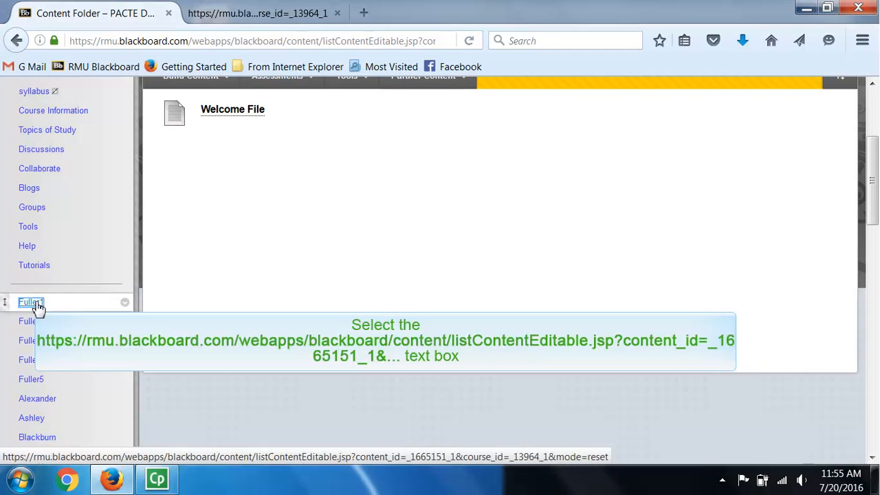
{"action": "left_click", "coordinate": [227, 232]}
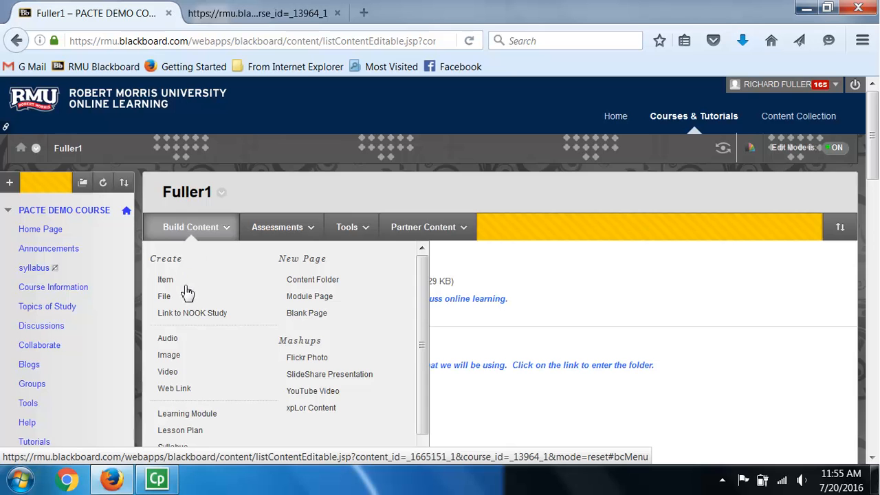
{"action": "left_click", "coordinate": [175, 389]}
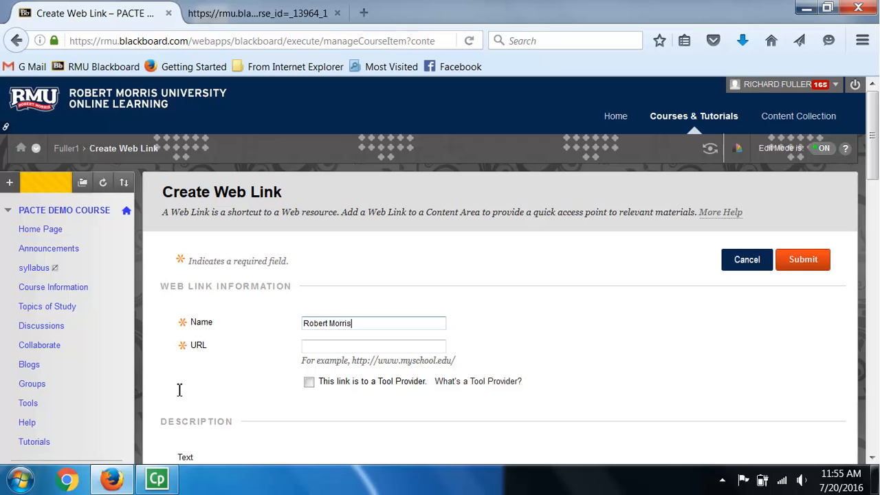
{"action": "type", "text": "niversity"}
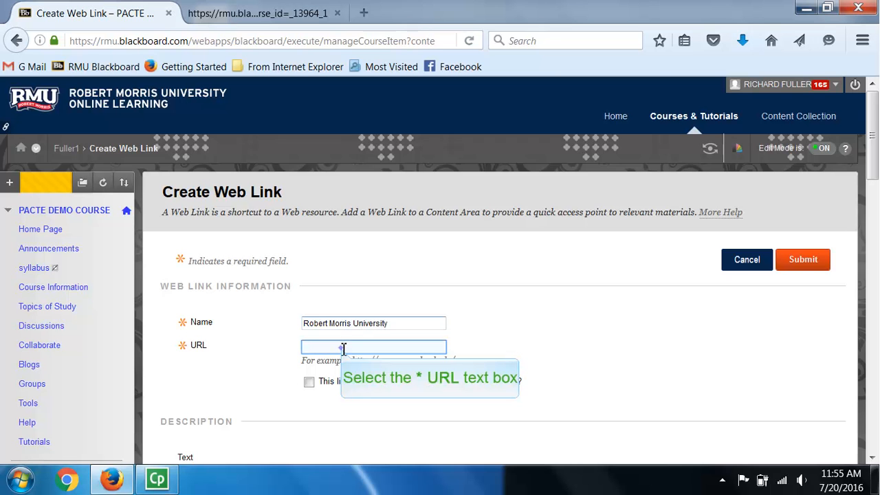
{"action": "left_click", "coordinate": [342, 348]}
{"action": "type", "text": "h"}
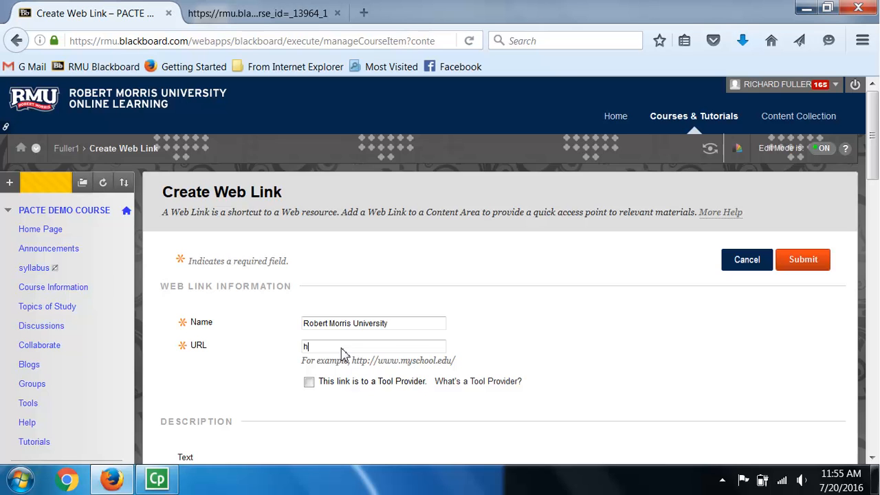
{"action": "type", "text": "ttps:"}
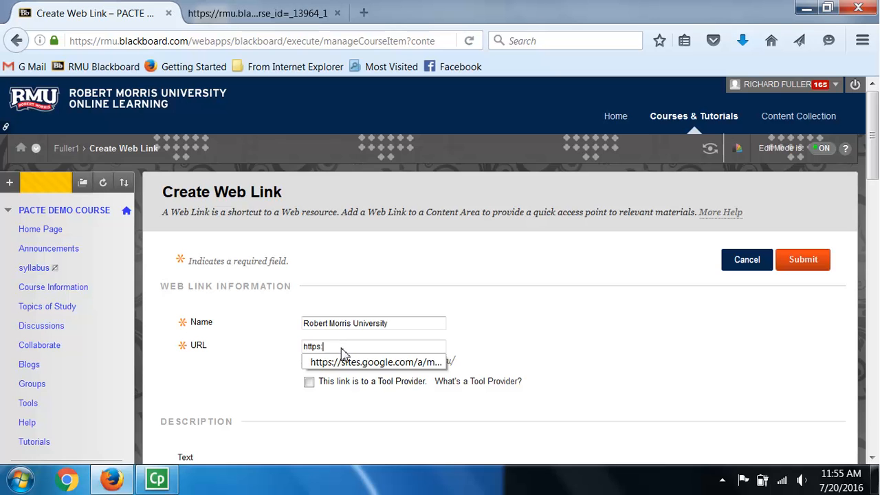
{"action": "type", "text": "//rmu.edu"}
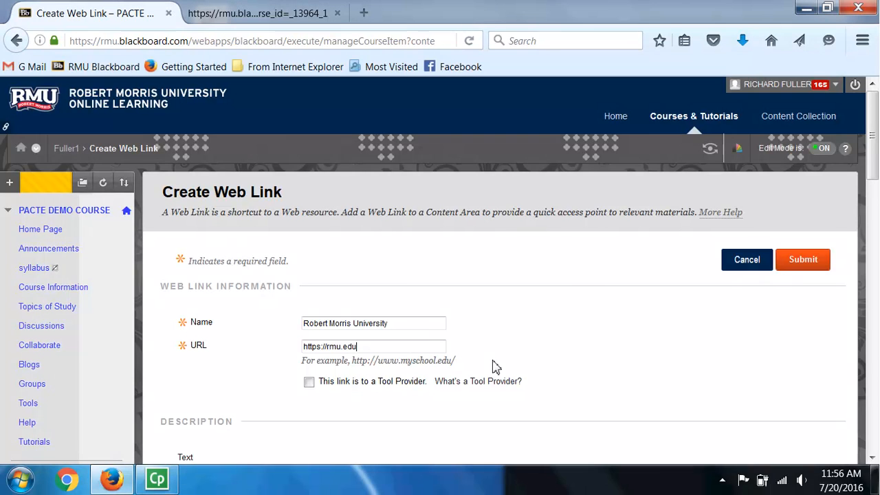
- Enter the web link description "Please go to the RMU web site and read the academic integrity information."
{"action": "scroll", "coordinate": [493, 367], "scroll_direction": "down", "scroll_amount": 2}
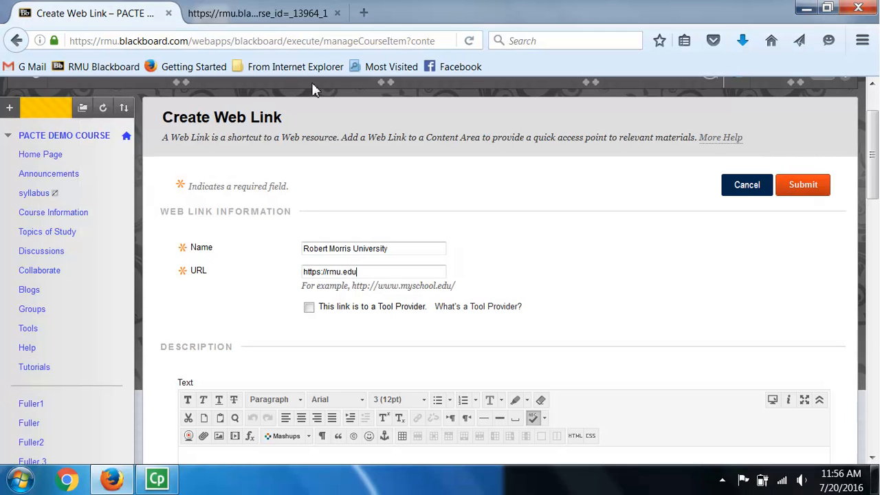
{"action": "scroll", "coordinate": [382, 316], "scroll_direction": "down", "scroll_amount": 3}
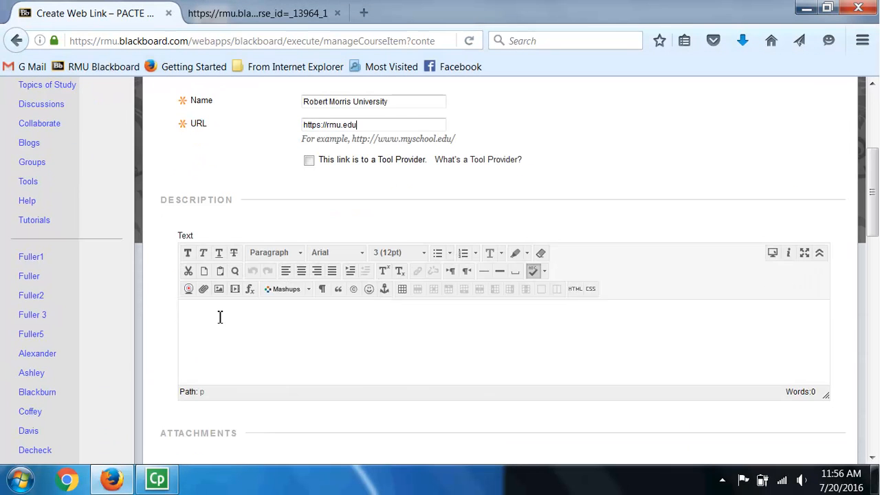
{"action": "left_click", "coordinate": [222, 316]}
{"action": "type", "text": "Pl"}
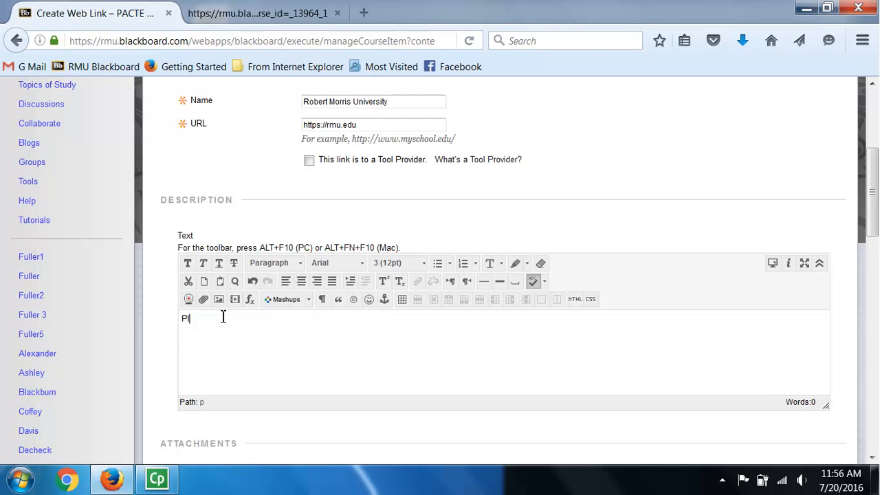
{"action": "type", "text": "ease go to the RMU web s"}
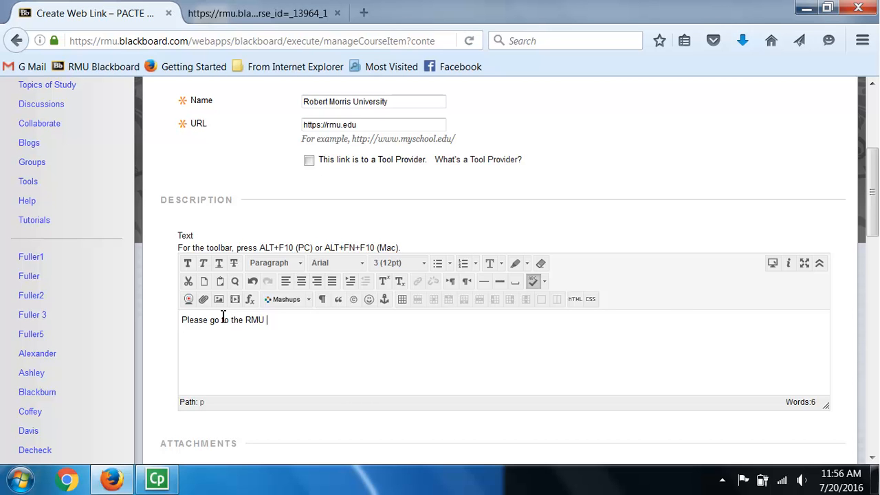
{"action": "type", "text": "ite and read "}
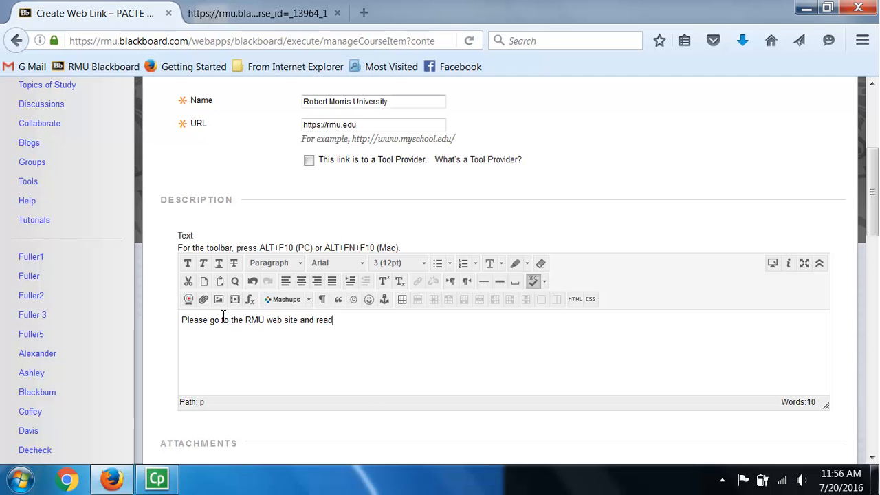
{"action": "type", "text": "the academic"}
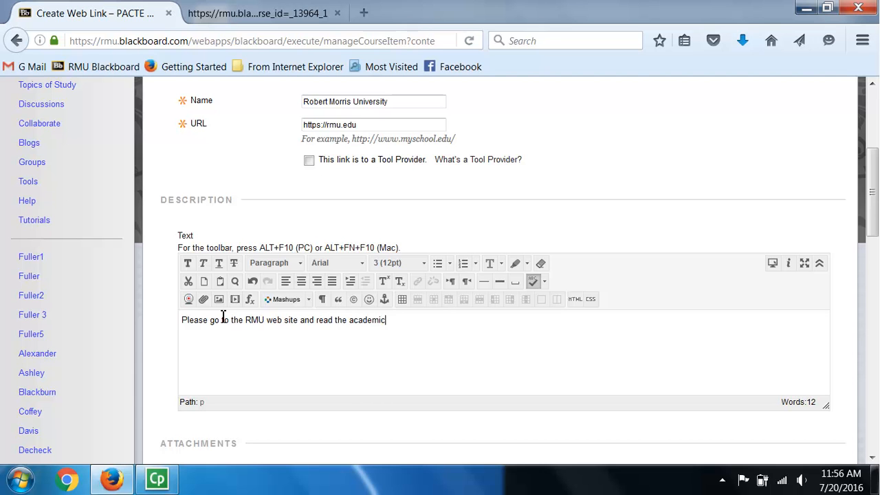
{"action": "type", "text": " integrity information."}
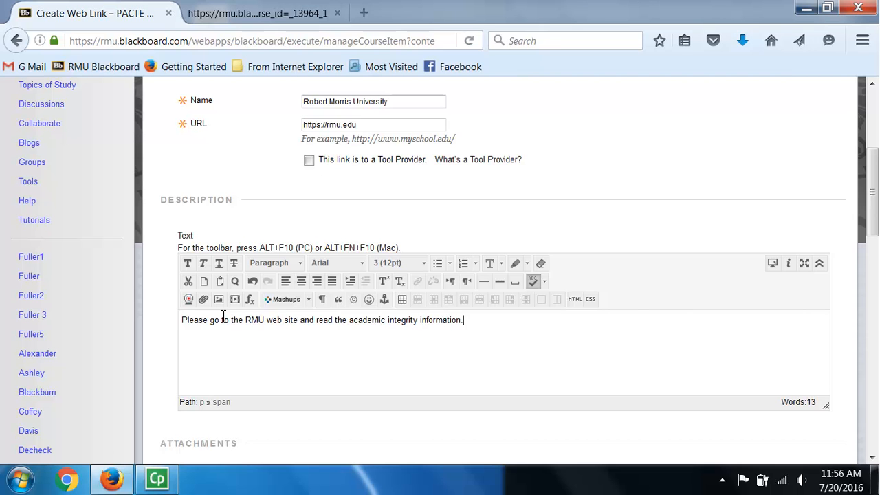
- Format the whole description sentence as bold, italic and blue (3366FF), and submit the web link
{"action": "left_click_drag", "start_coordinate": [183, 320], "coordinate": [466, 318]}
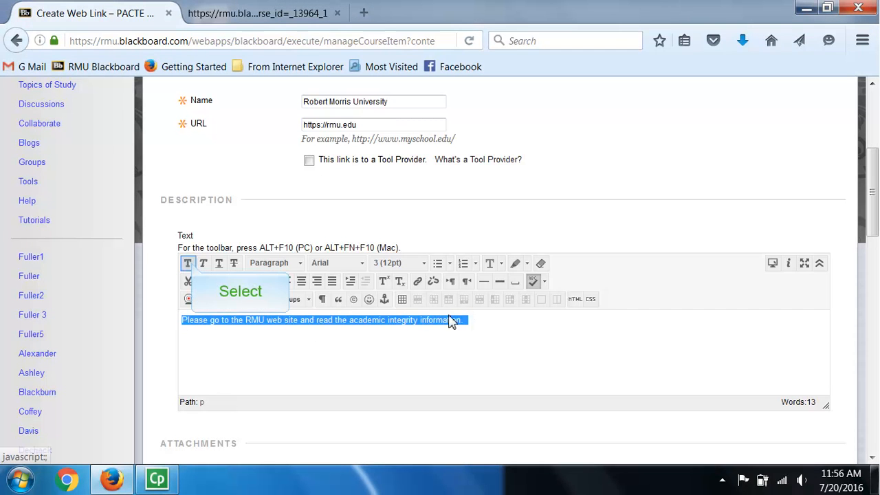
{"action": "left_click", "coordinate": [187, 262]}
{"action": "left_click", "coordinate": [204, 263]}
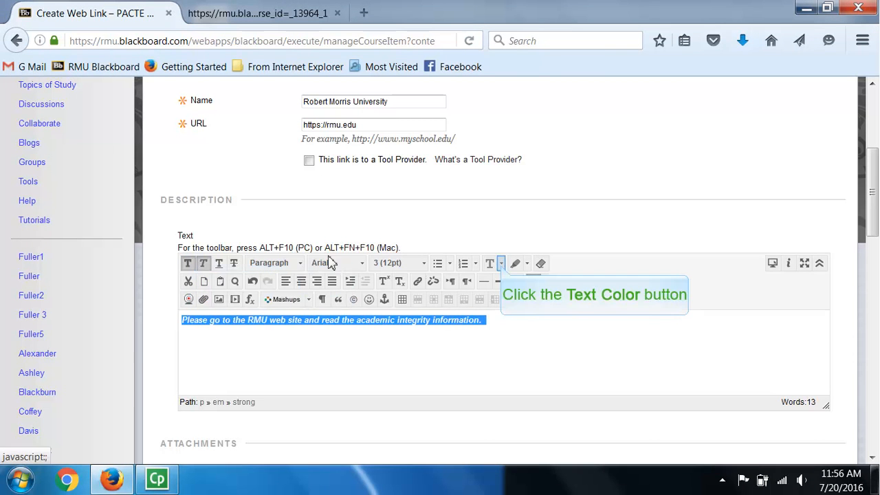
{"action": "left_click", "coordinate": [498, 264]}
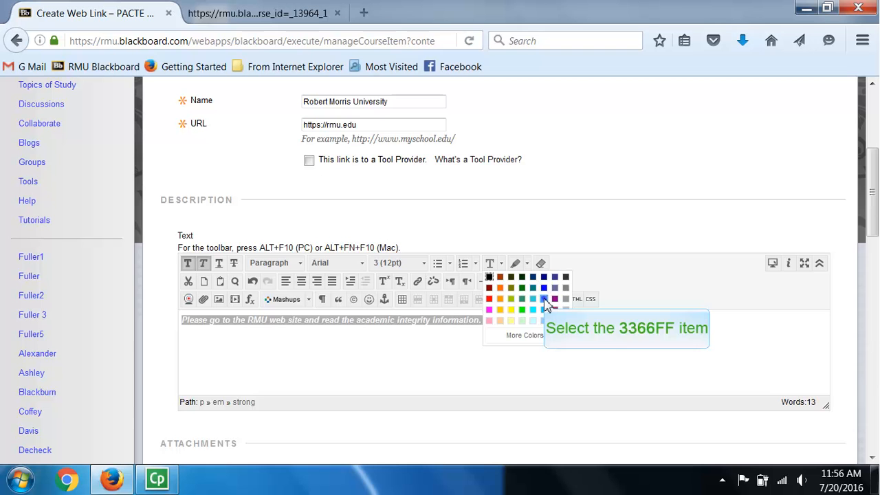
{"action": "left_click", "coordinate": [543, 298]}
{"action": "left_click", "coordinate": [538, 349]}
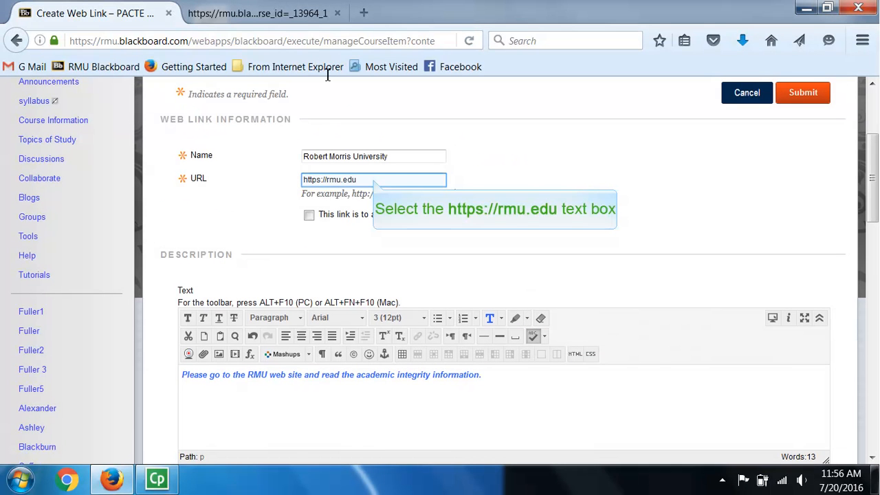
{"action": "left_click", "coordinate": [375, 183]}
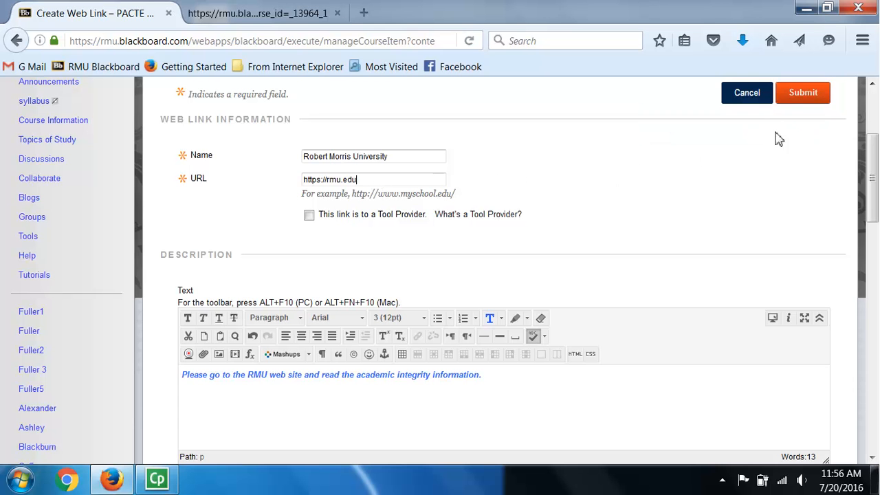
{"action": "left_click", "coordinate": [807, 92]}
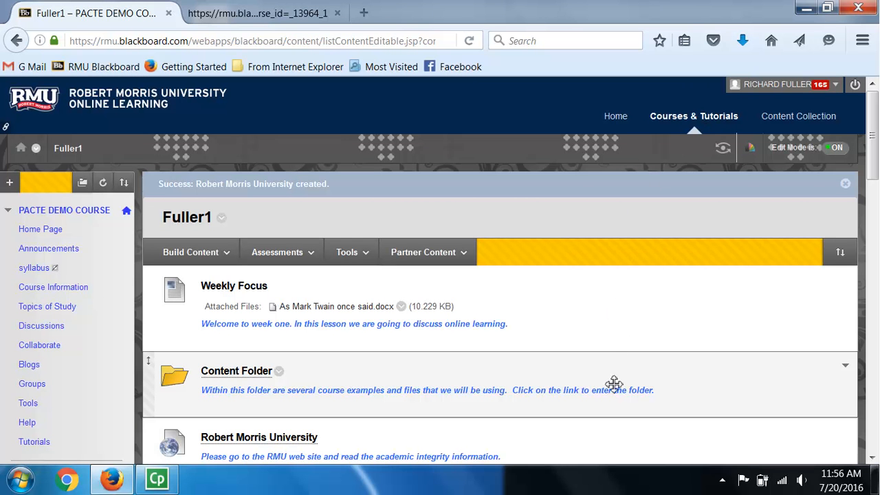
- Open the Robert Morris University link to check its website, and return to the course's content area
{"action": "scroll", "coordinate": [624, 383], "scroll_direction": "down", "scroll_amount": 4}
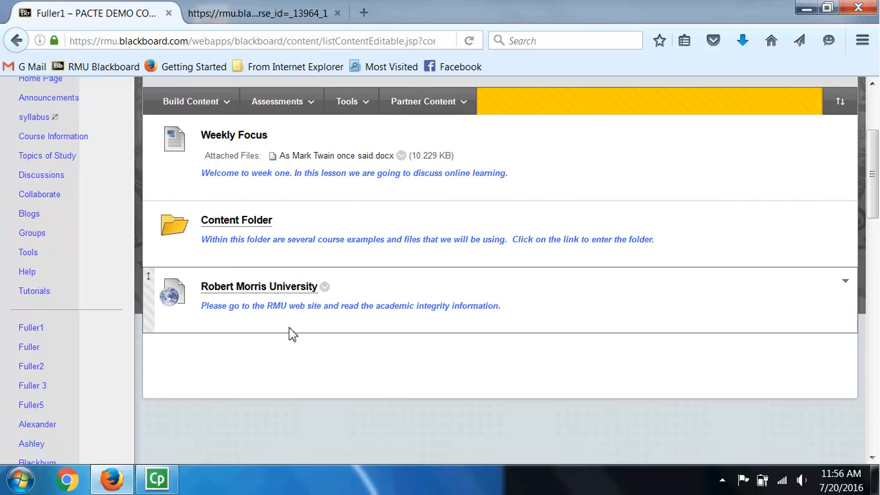
{"action": "left_click", "coordinate": [245, 288]}
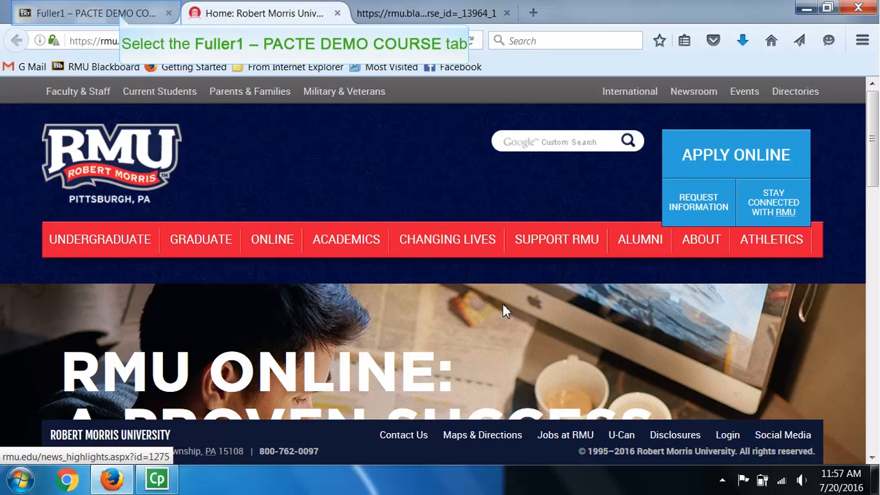
{"action": "left_click", "coordinate": [122, 20]}
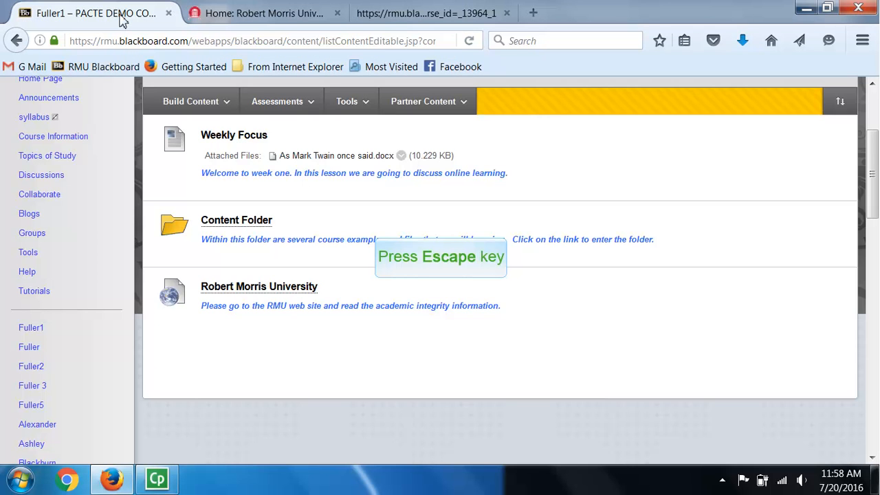